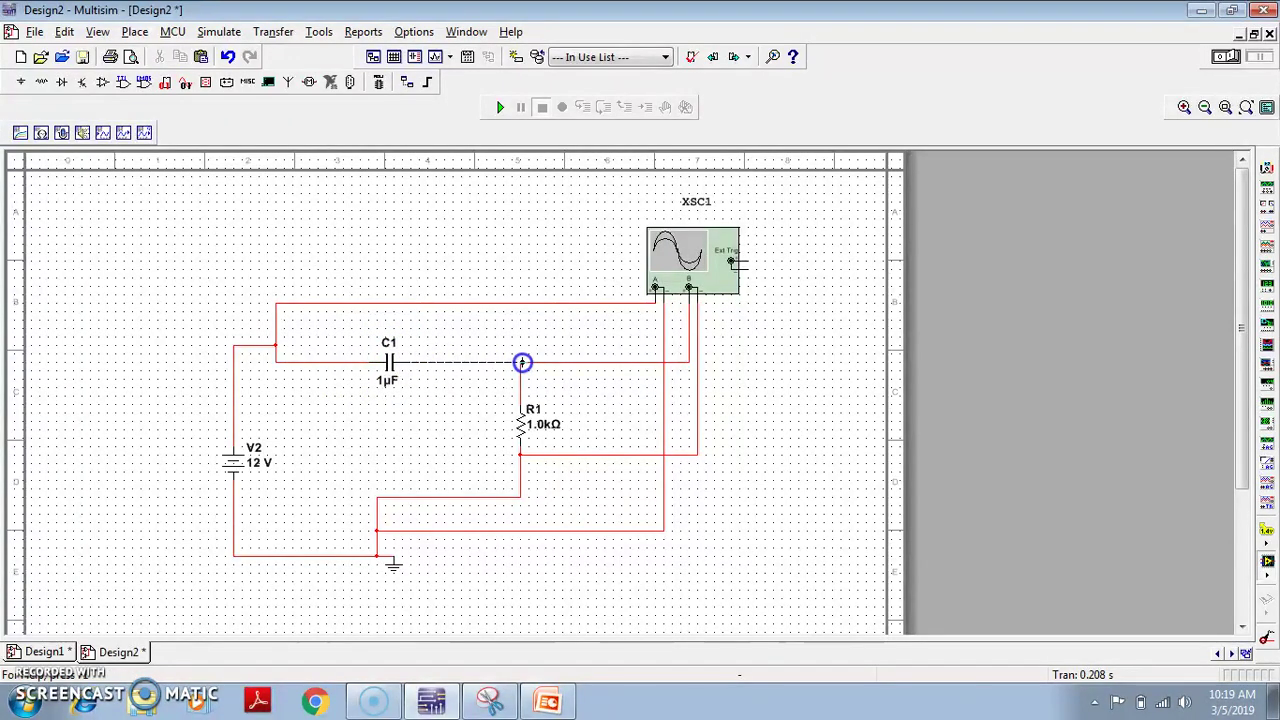
Step: Inspect the channel B wire's net properties and close them without changes
right_click(561, 363)
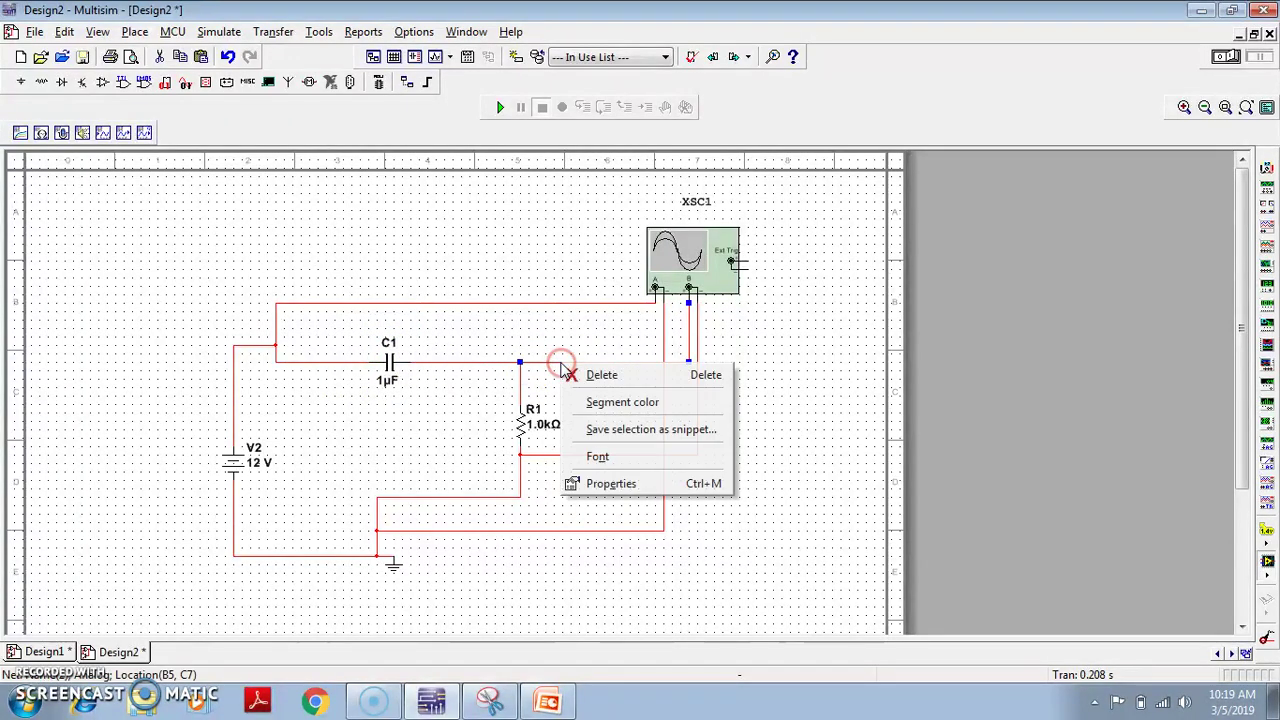
left_click(590, 482)
left_click(727, 205)
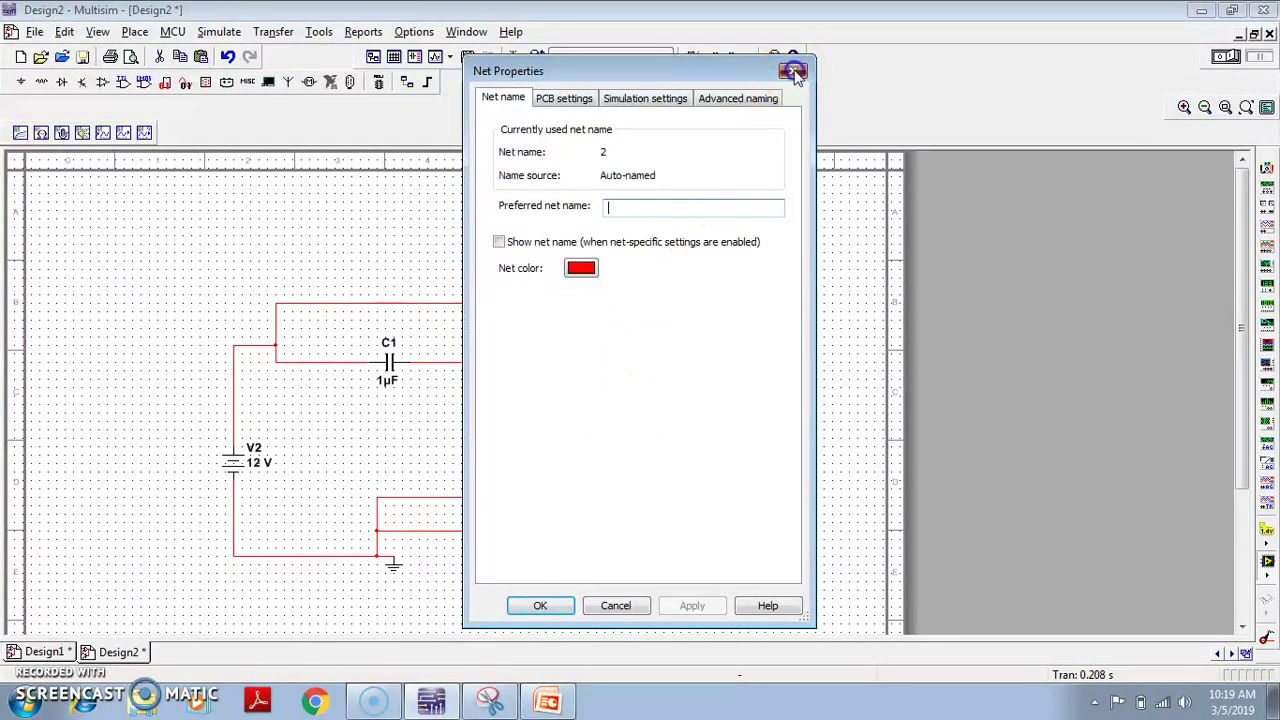
left_click(793, 73)
Step: Recolour the channel B wire segment dark blue
right_click(592, 361)
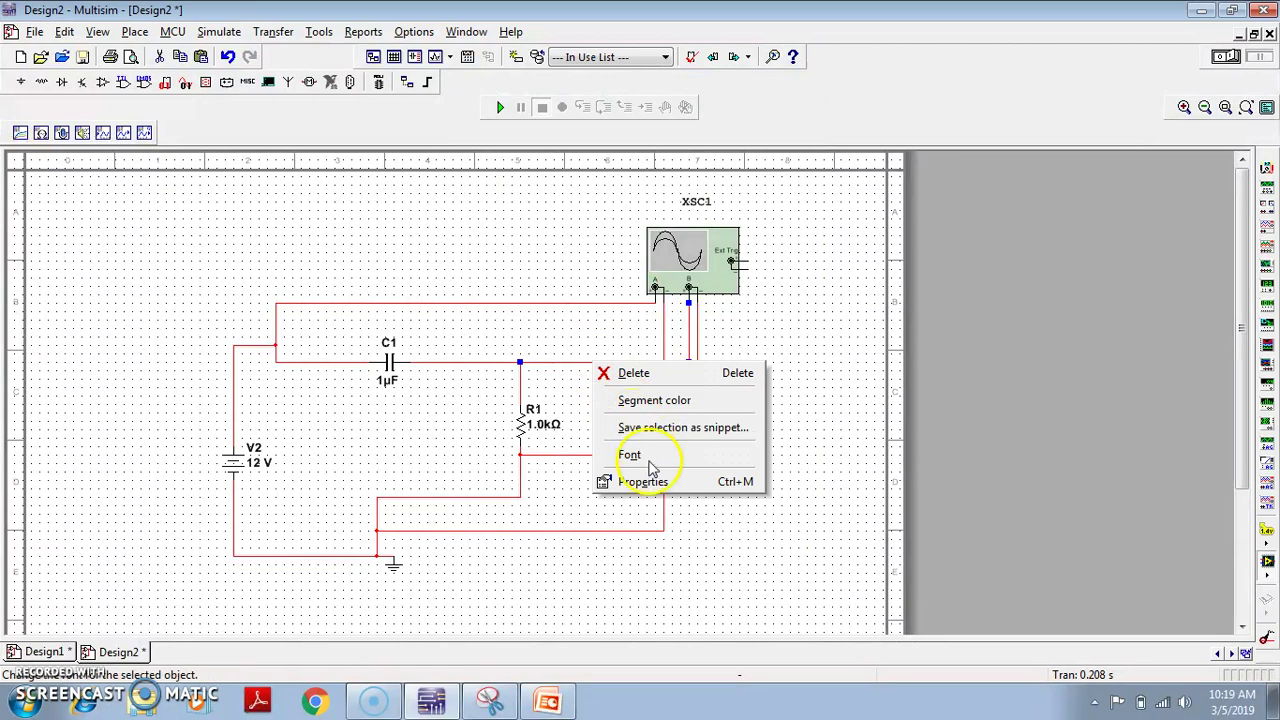
left_click(655, 405)
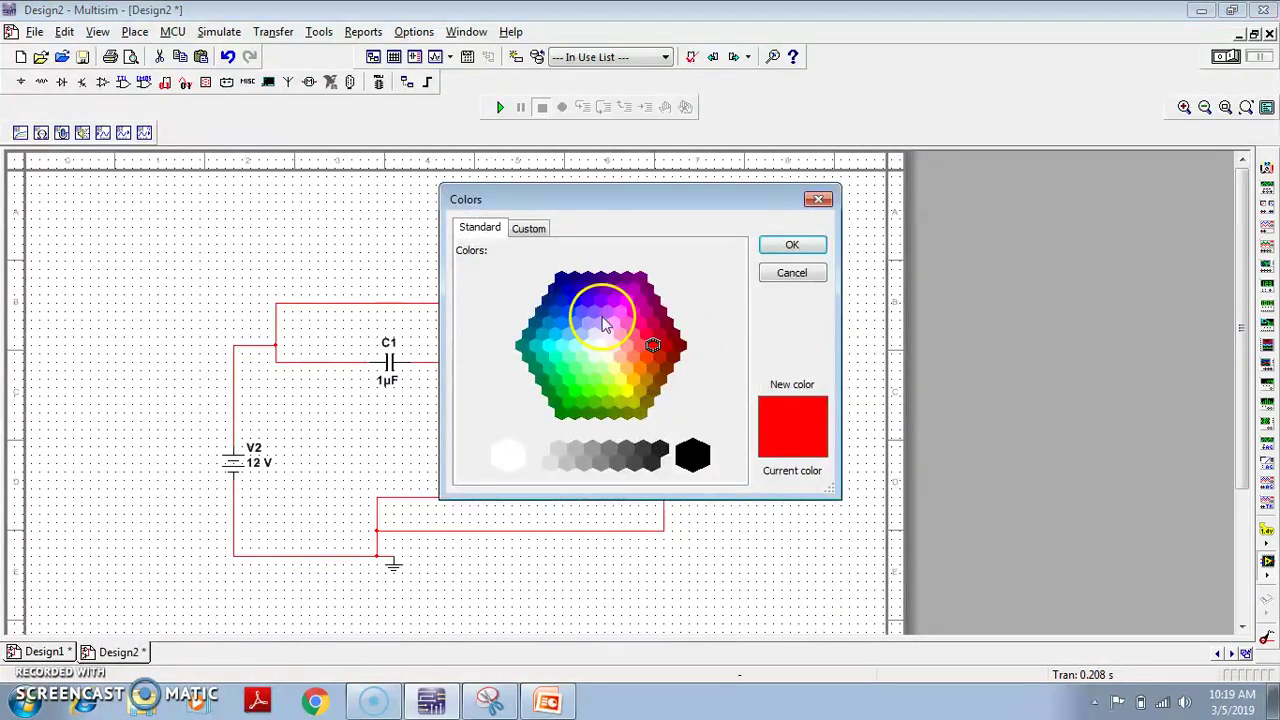
left_click(563, 278)
left_click(793, 246)
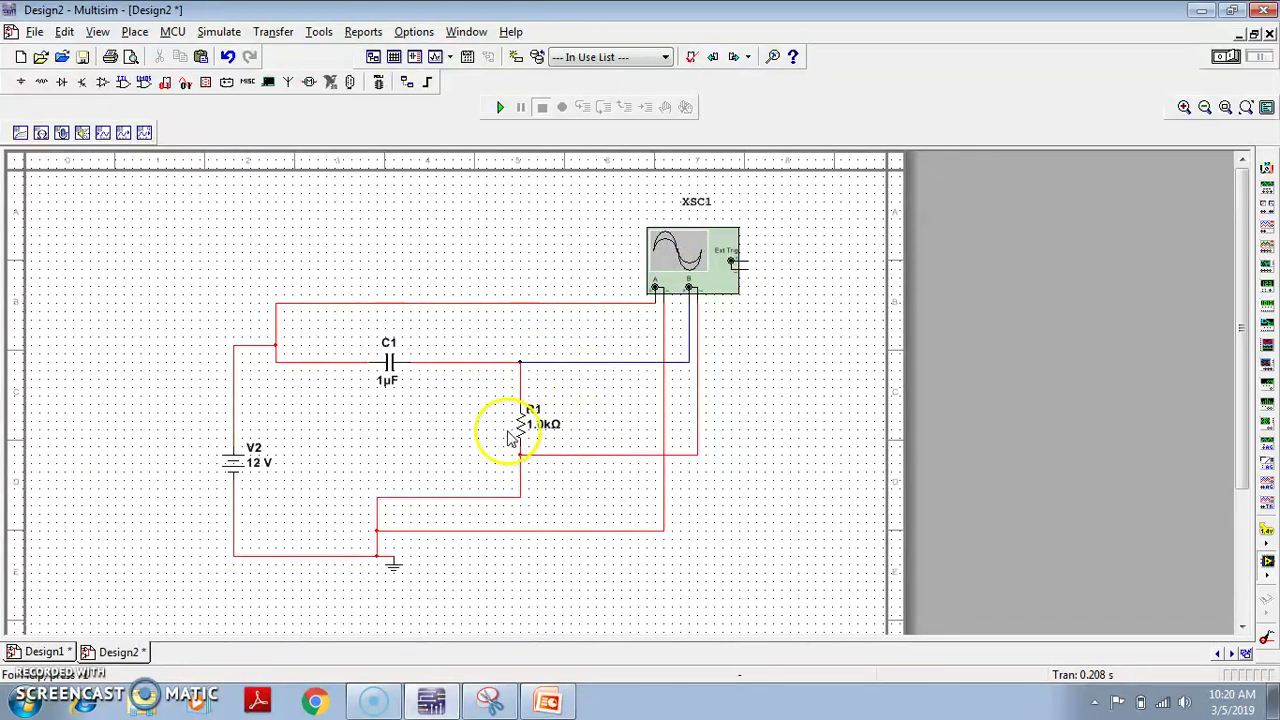
Step: Run the simulation and view XSC1 with channels A and B DC-coupled
left_click(499, 107)
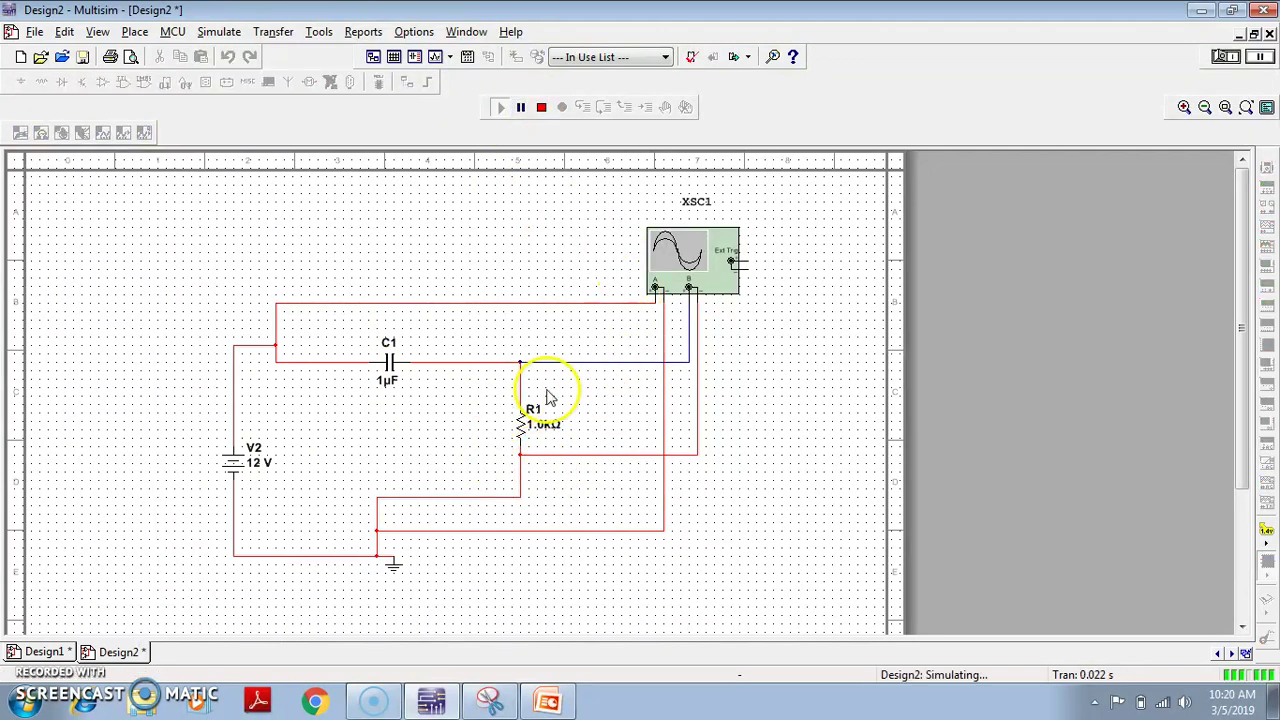
double_click(686, 260)
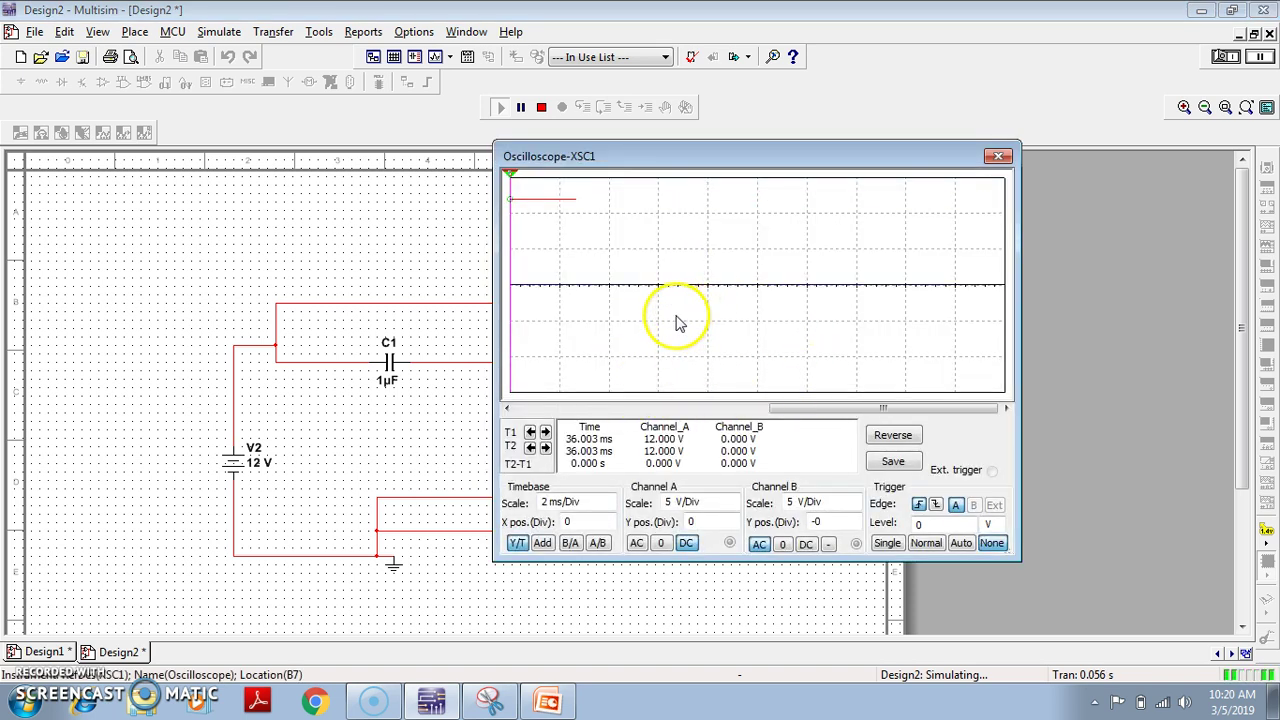
left_click(637, 543)
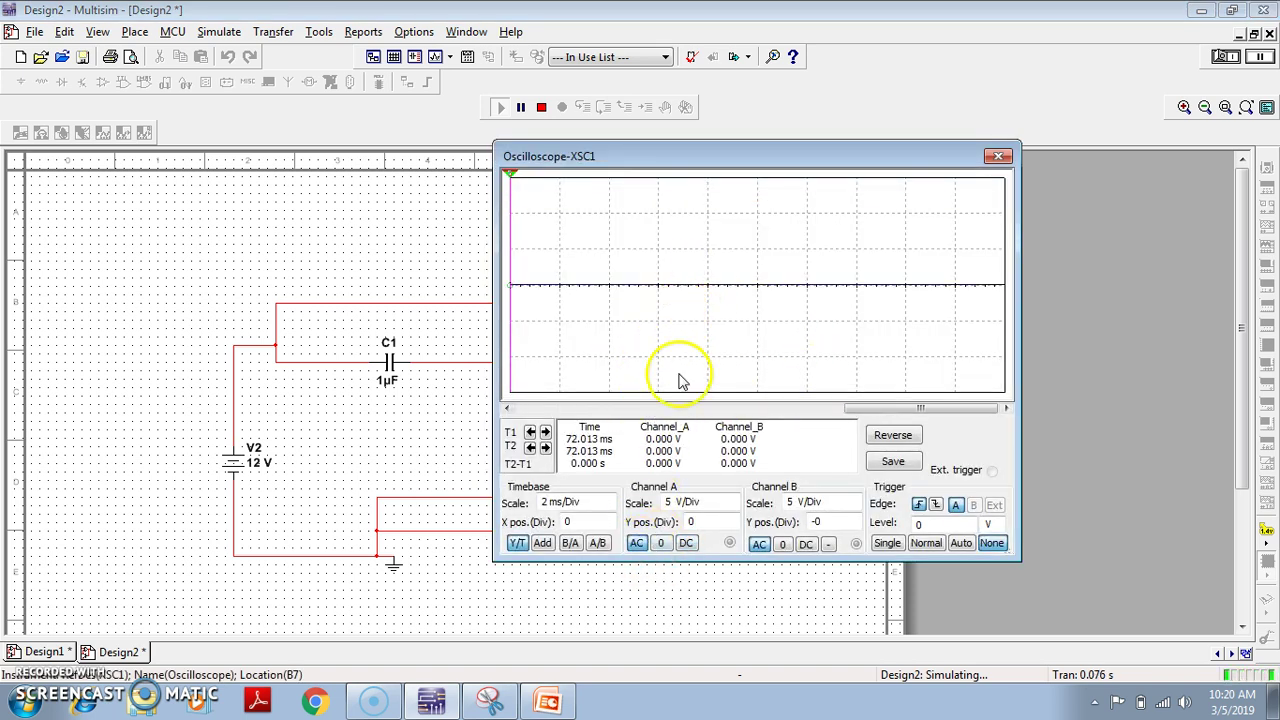
left_click(687, 543)
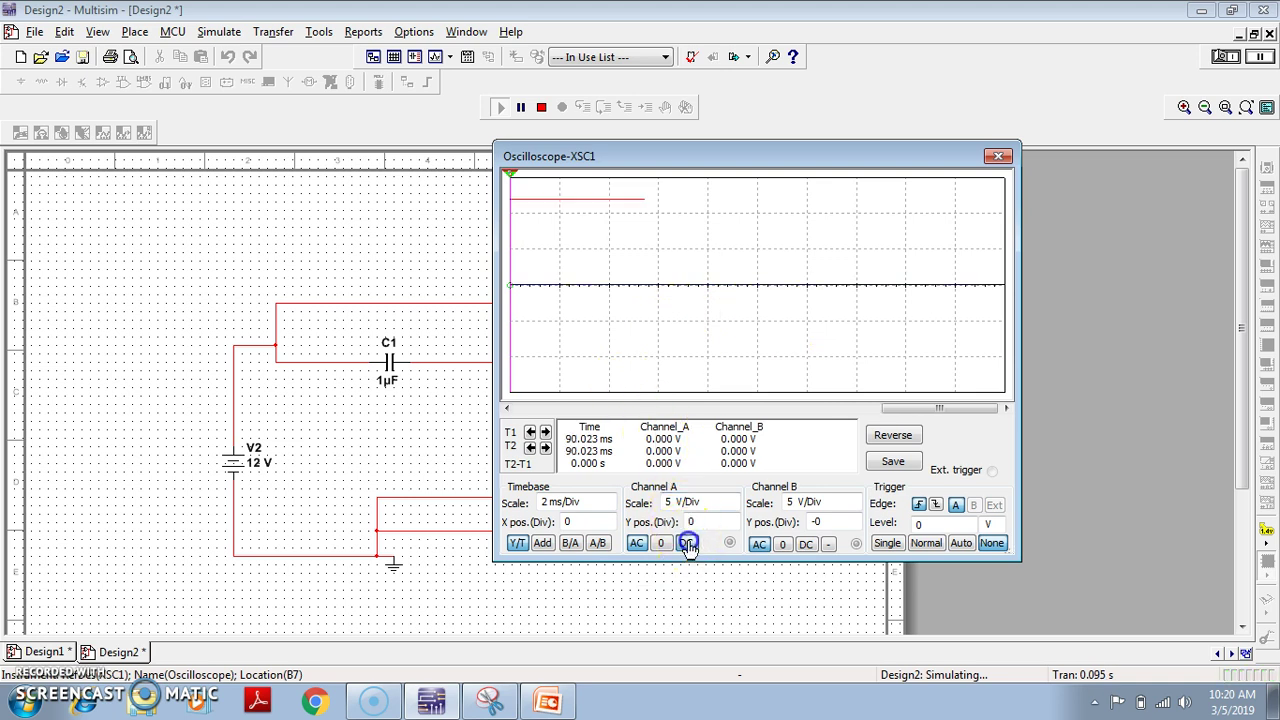
left_click(807, 546)
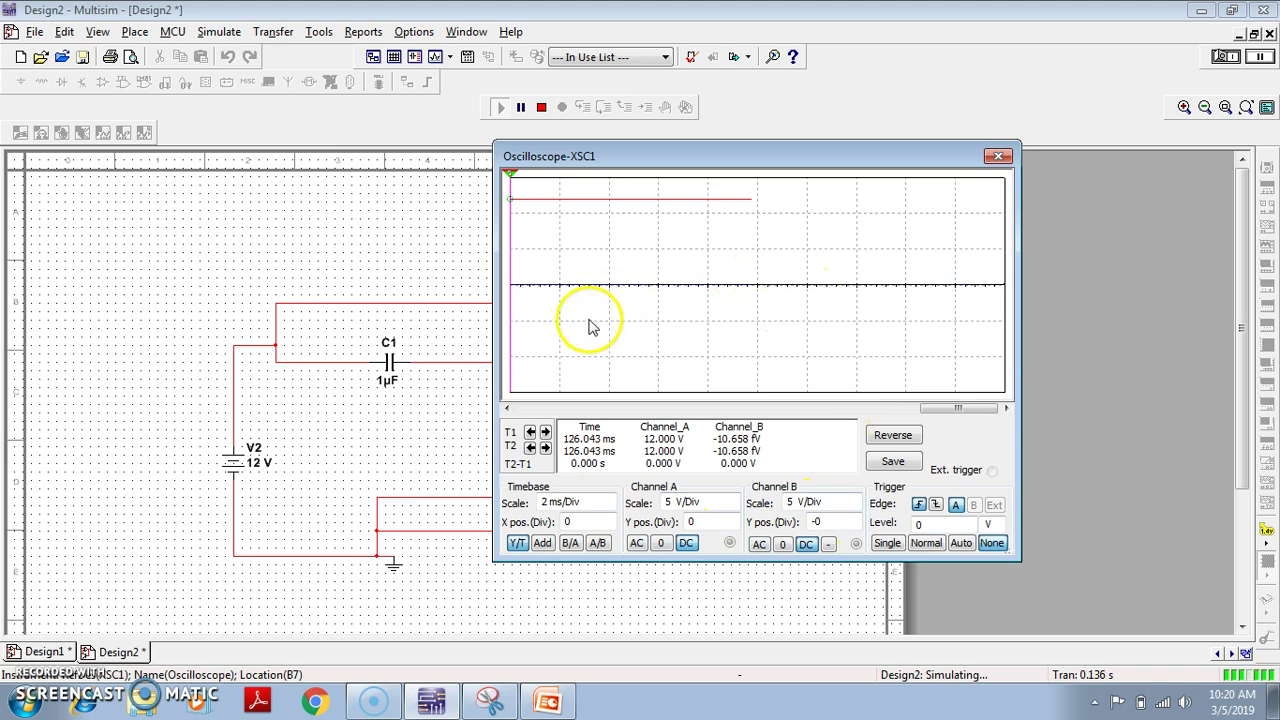
Step: Stop the simulation and move the oscilloscope window off the circuit
left_click(541, 107)
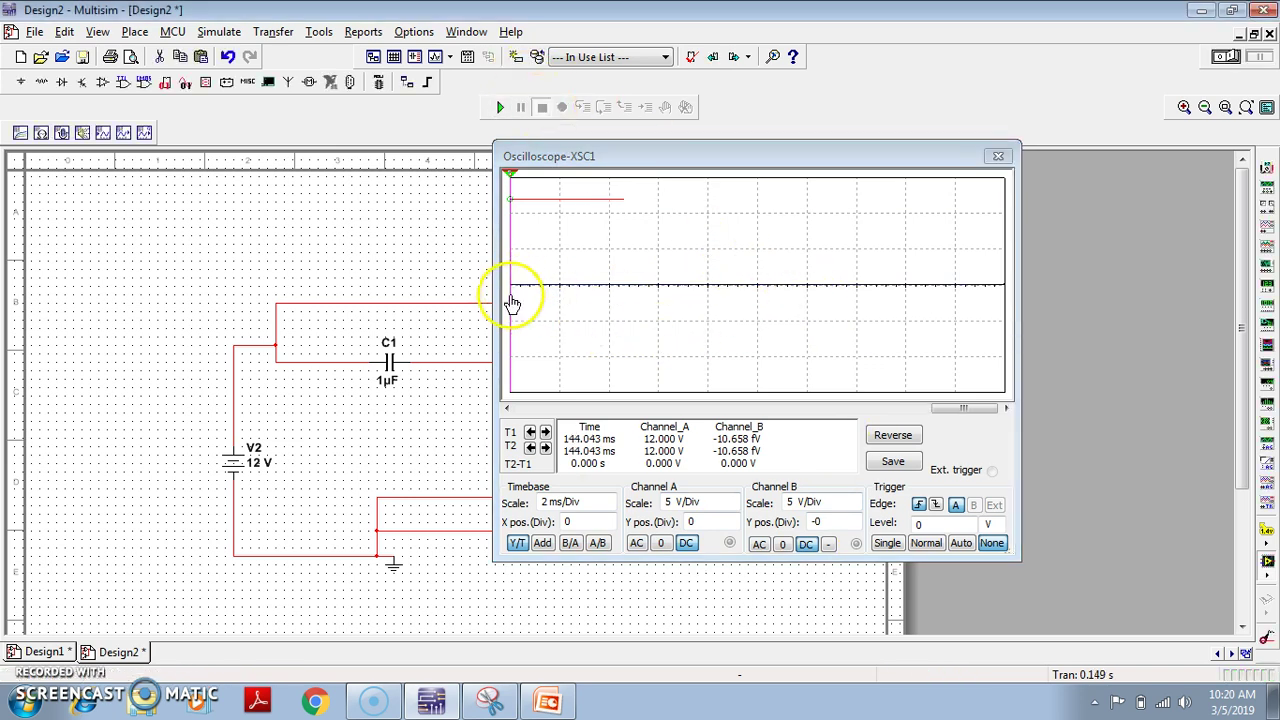
left_click_drag(962, 408, 786, 408)
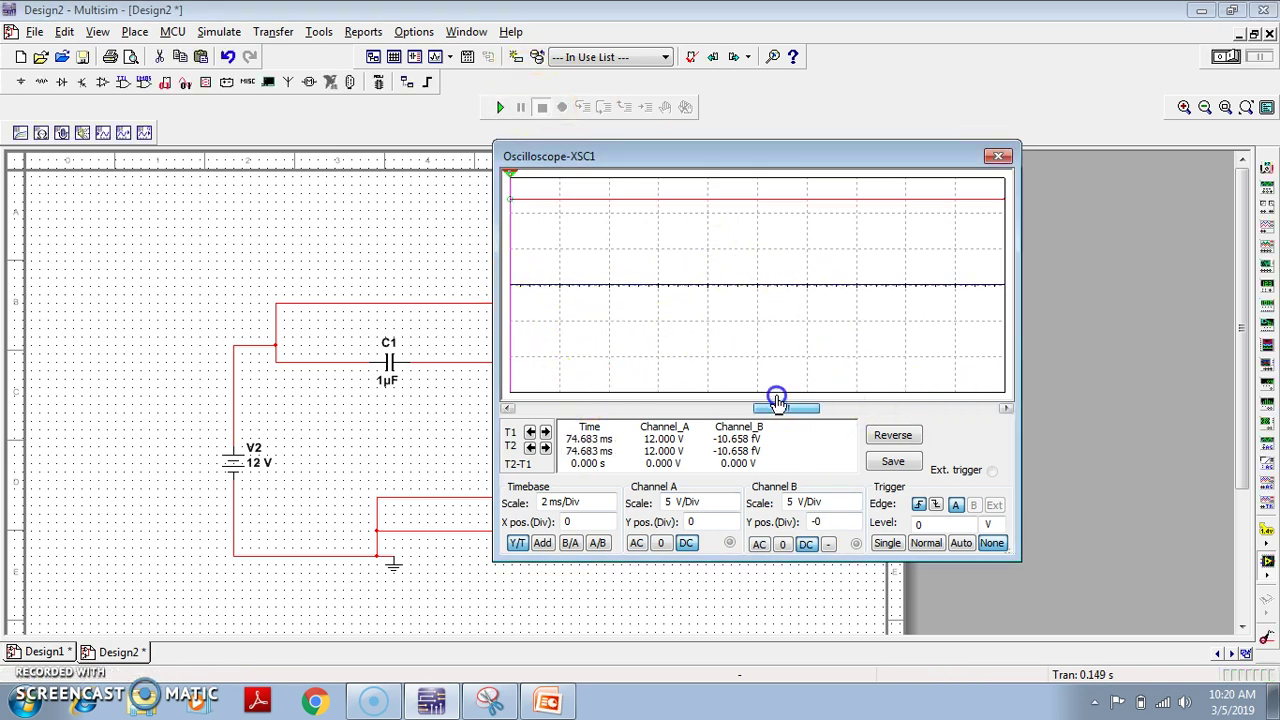
left_click_drag(744, 157, 938, 250)
Step: Set channel B's vertical position to 0 and place the second cursor at 86.577 ms
left_click(600, 318)
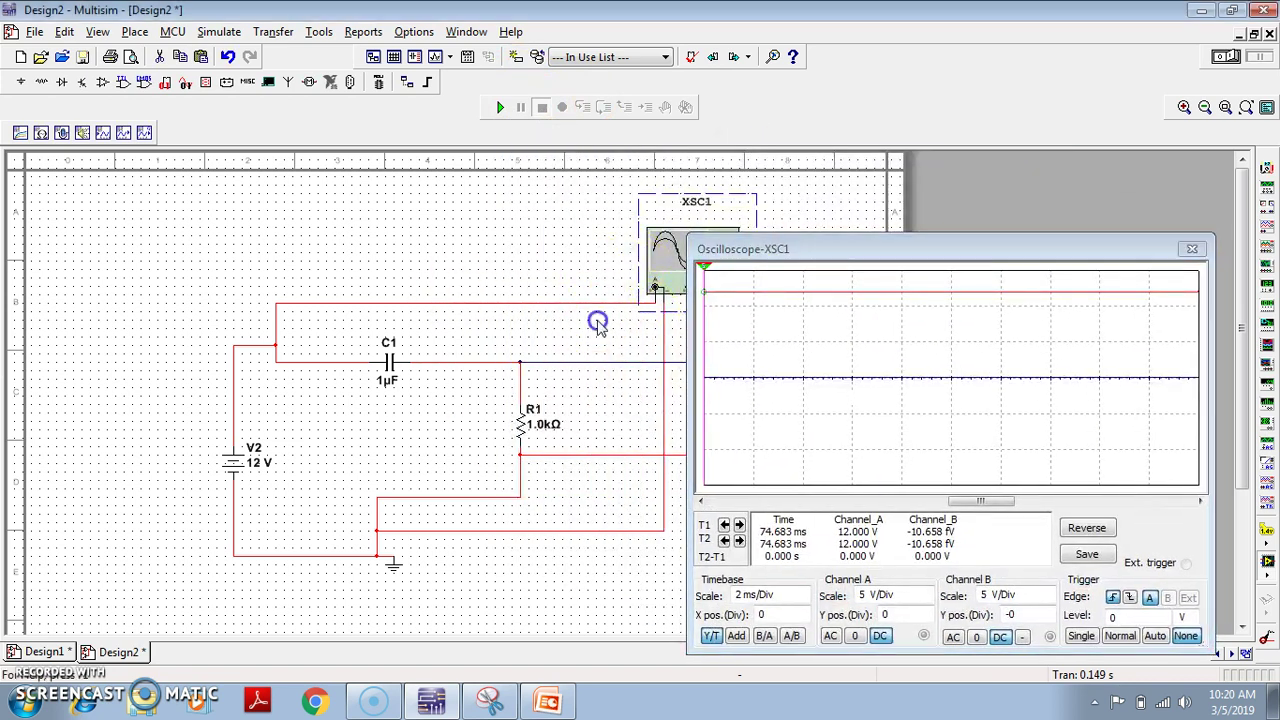
left_click_drag(826, 238, 690, 210)
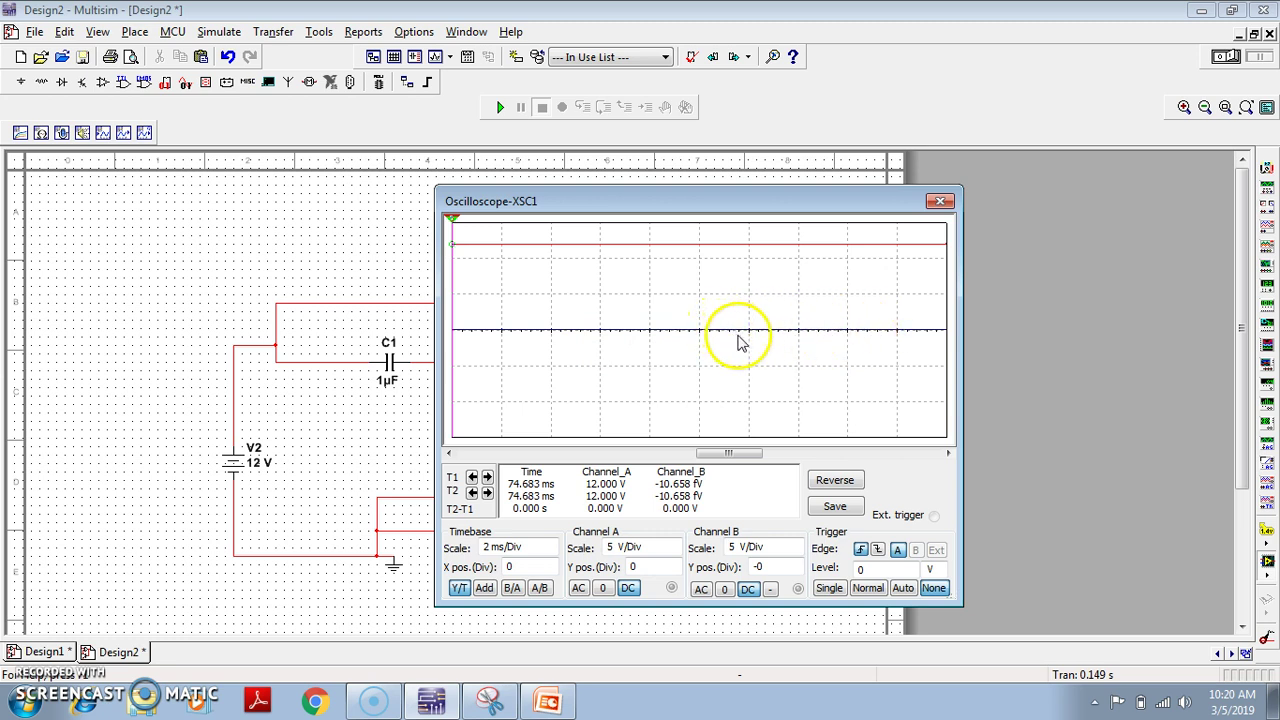
left_click(798, 573)
left_click(798, 573)
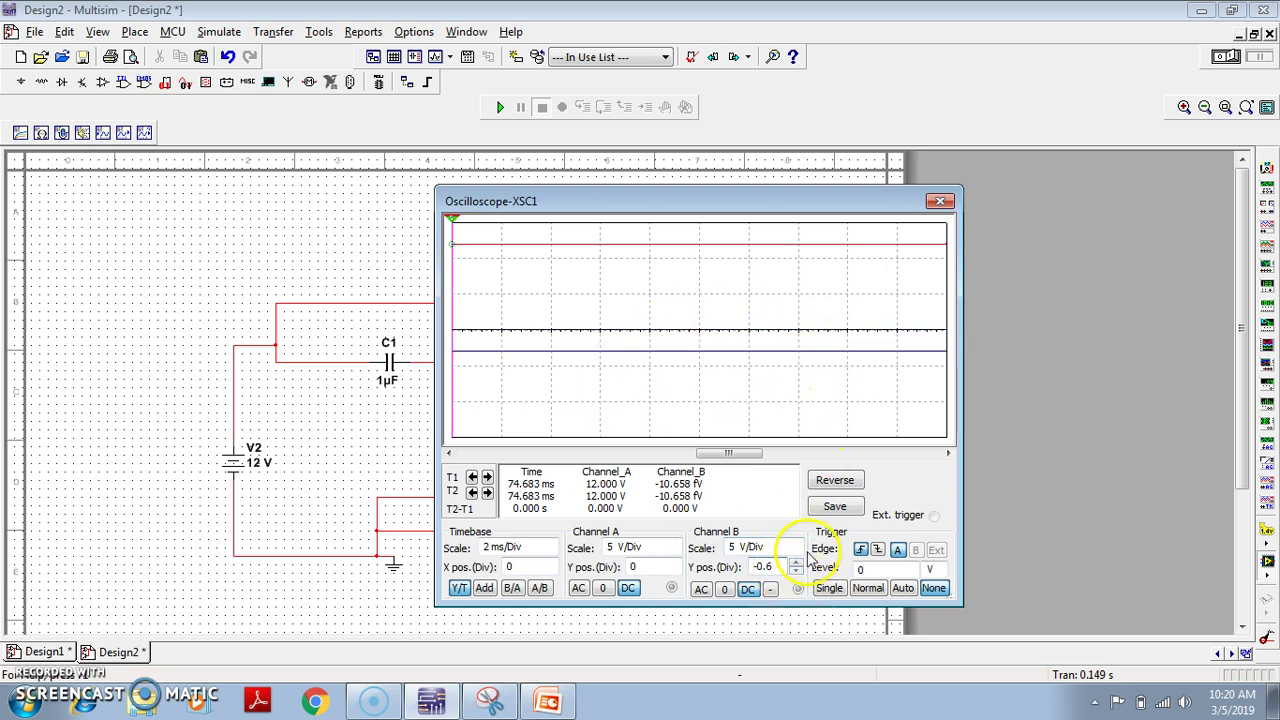
left_click(797, 565)
left_click(797, 565)
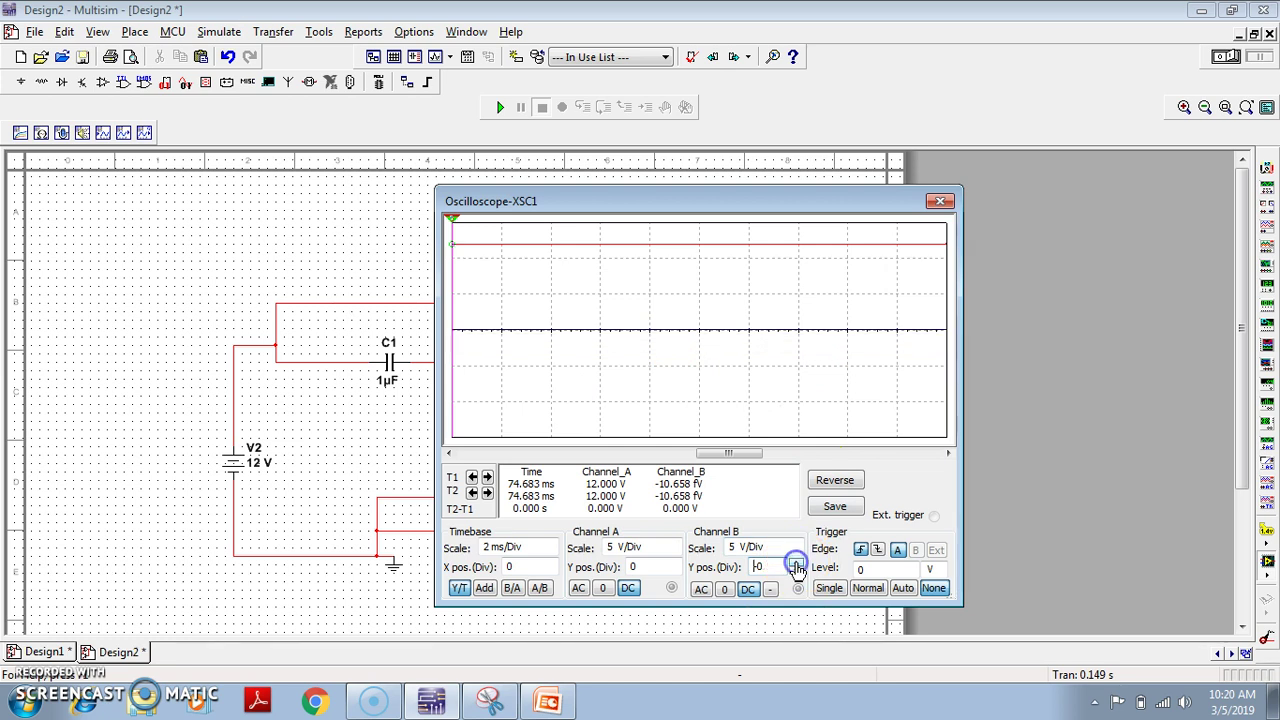
left_click_drag(455, 298, 749, 330)
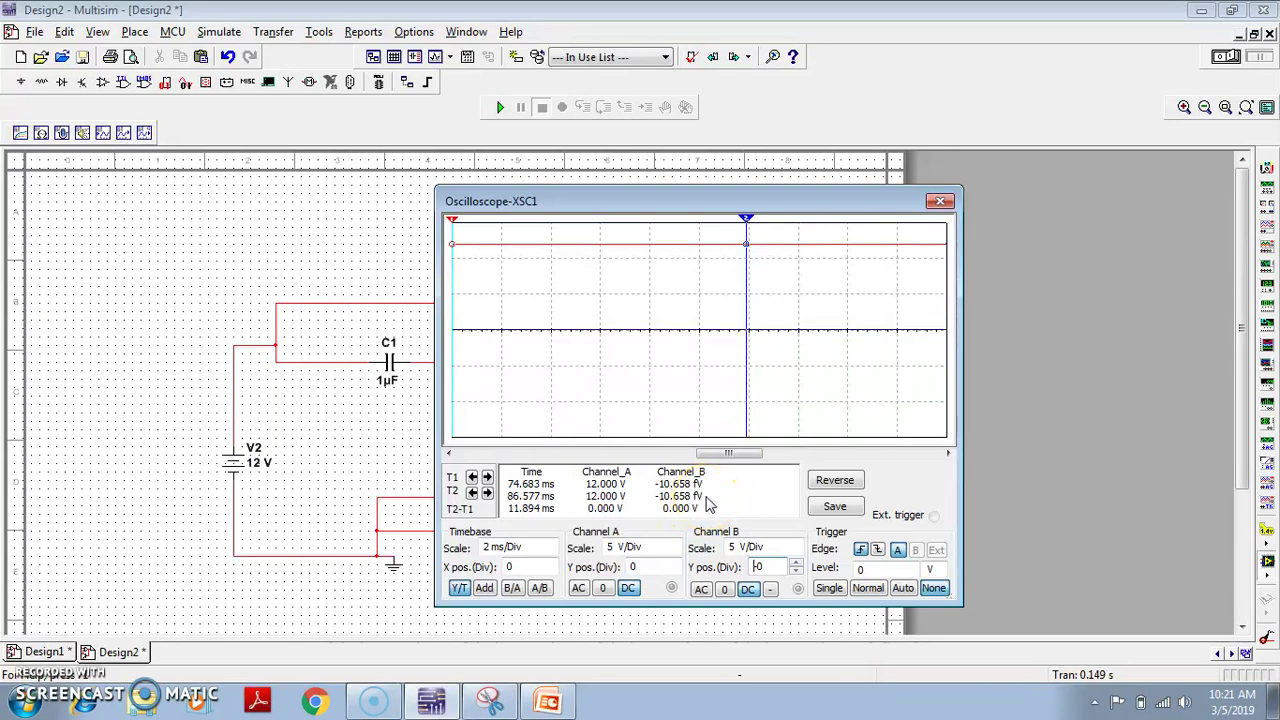
key("BackSpace")
Step: Close the oscilloscope window and bring the PowerPoint presentation to the front
left_click_drag(674, 196, 972, 455)
left_click_drag(866, 454, 464, 271)
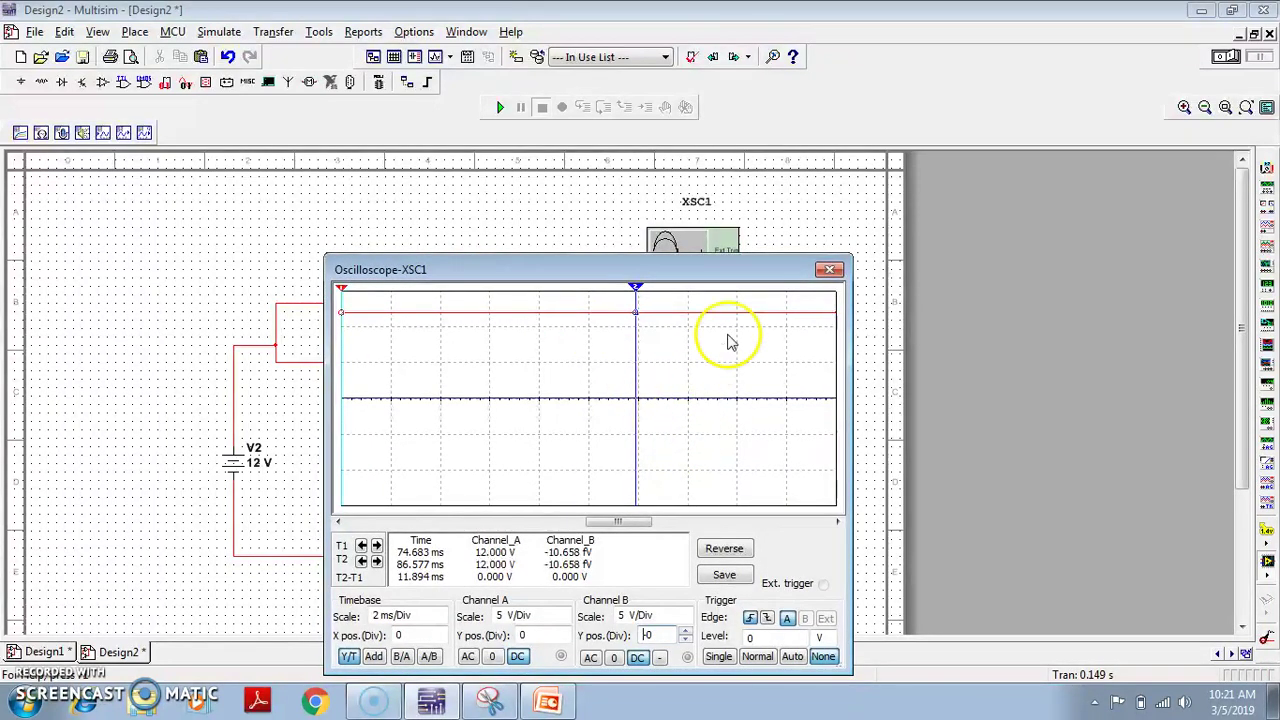
left_click(826, 271)
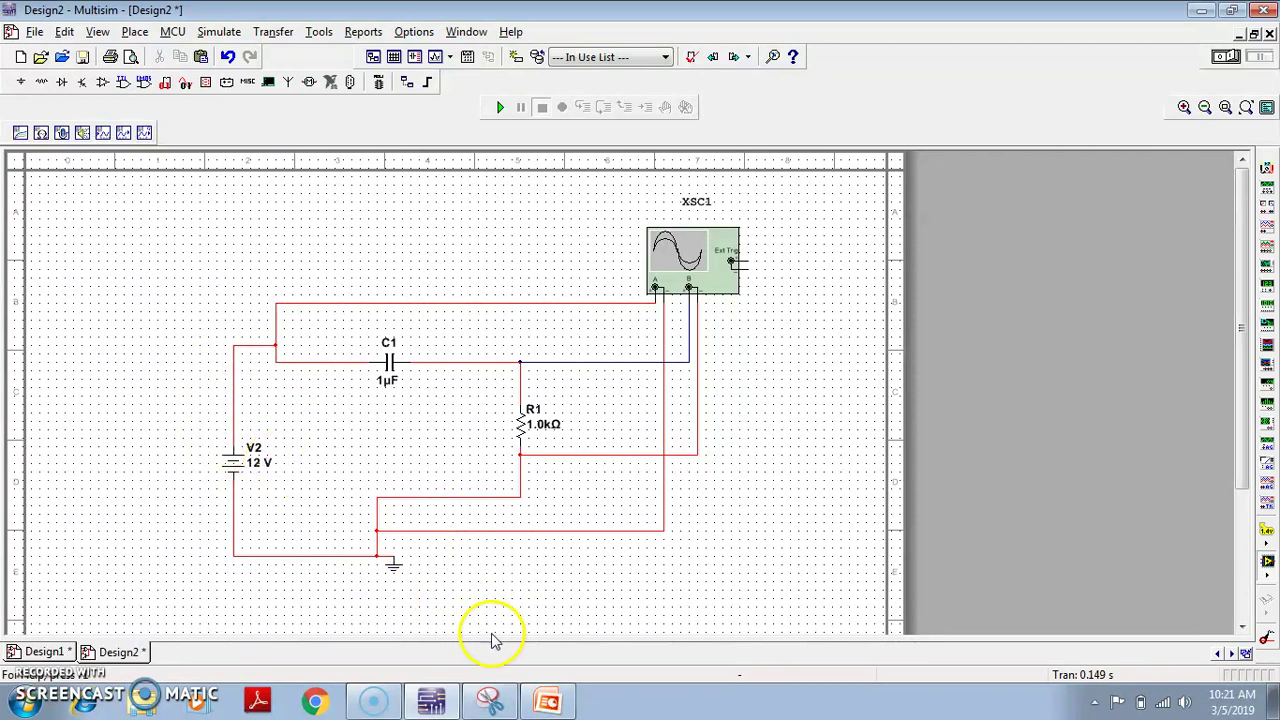
left_click(549, 699)
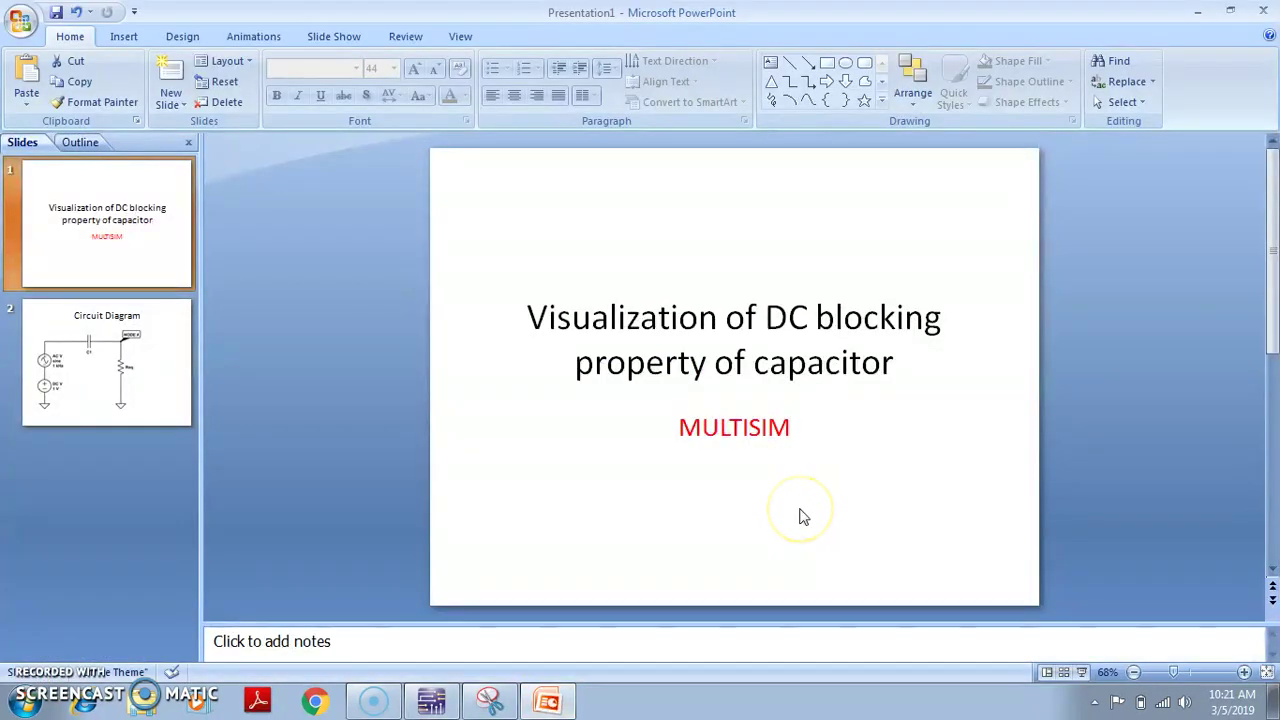
Step: Show the Circuit Diagram slide with AC and DC sources, then return to Multisim
key("Page_Down")
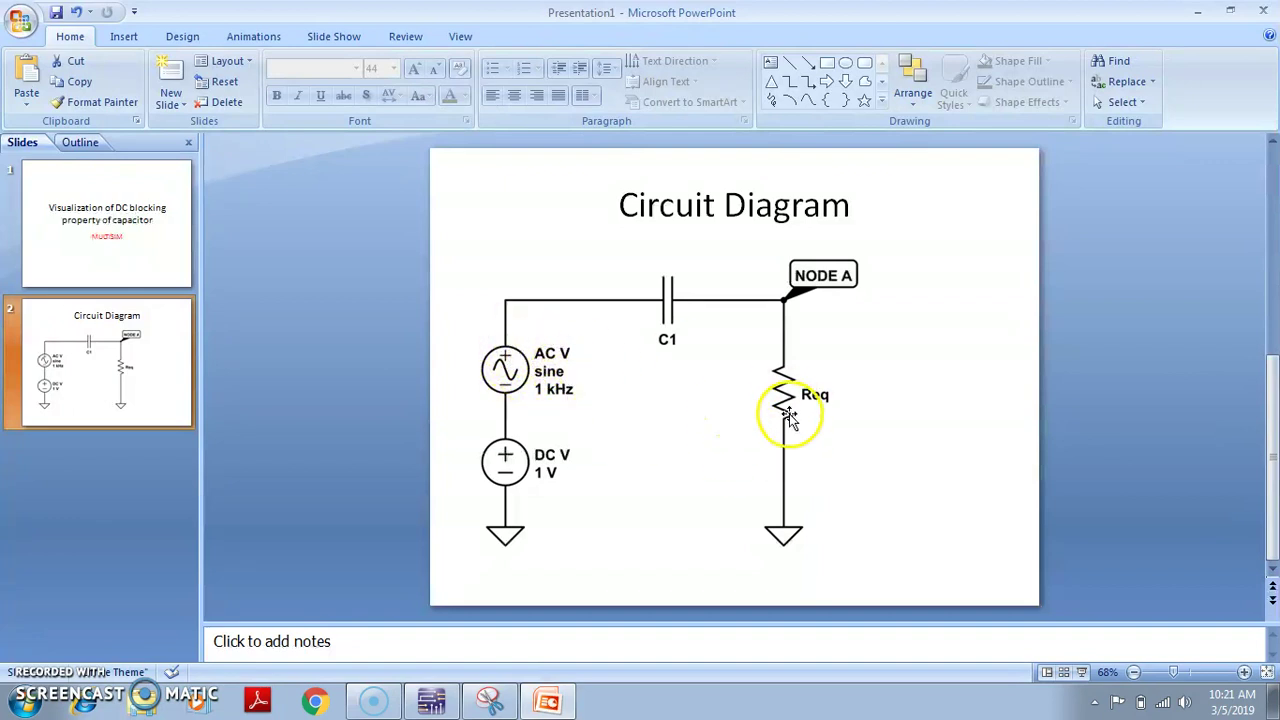
left_click(431, 700)
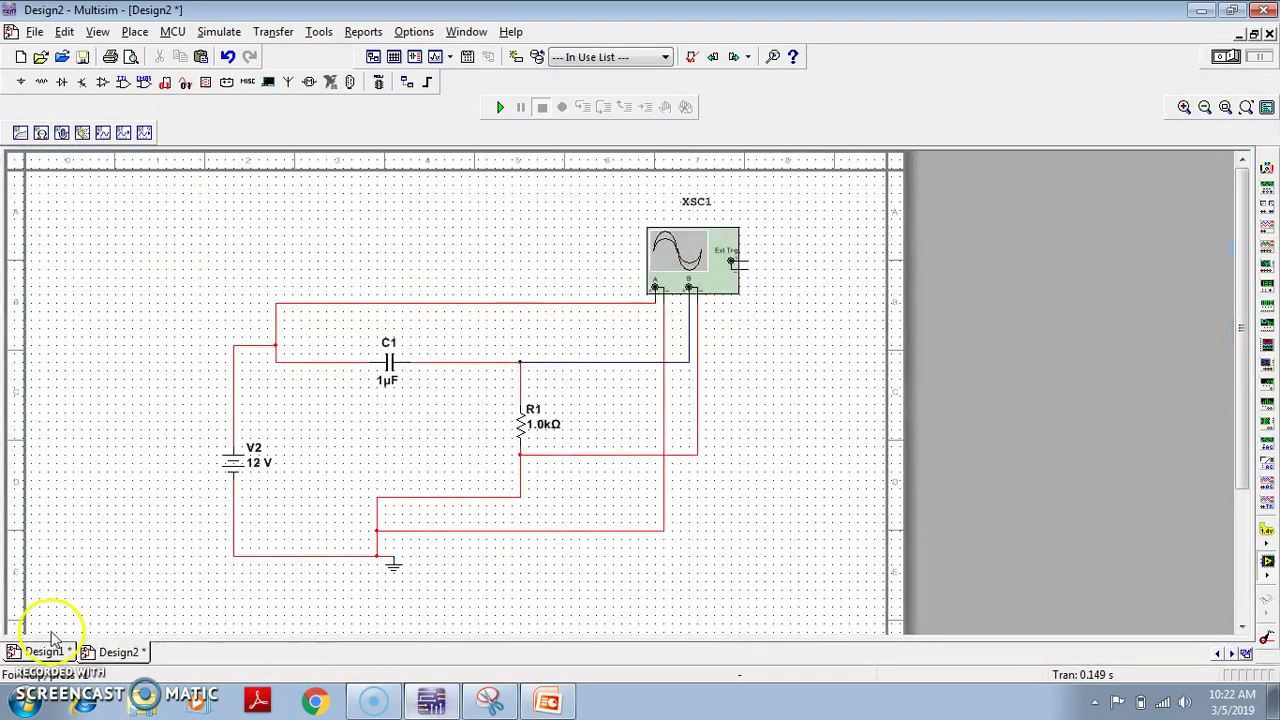
Step: Switch to the Design1 circuit with the V1 source
left_click(46, 651)
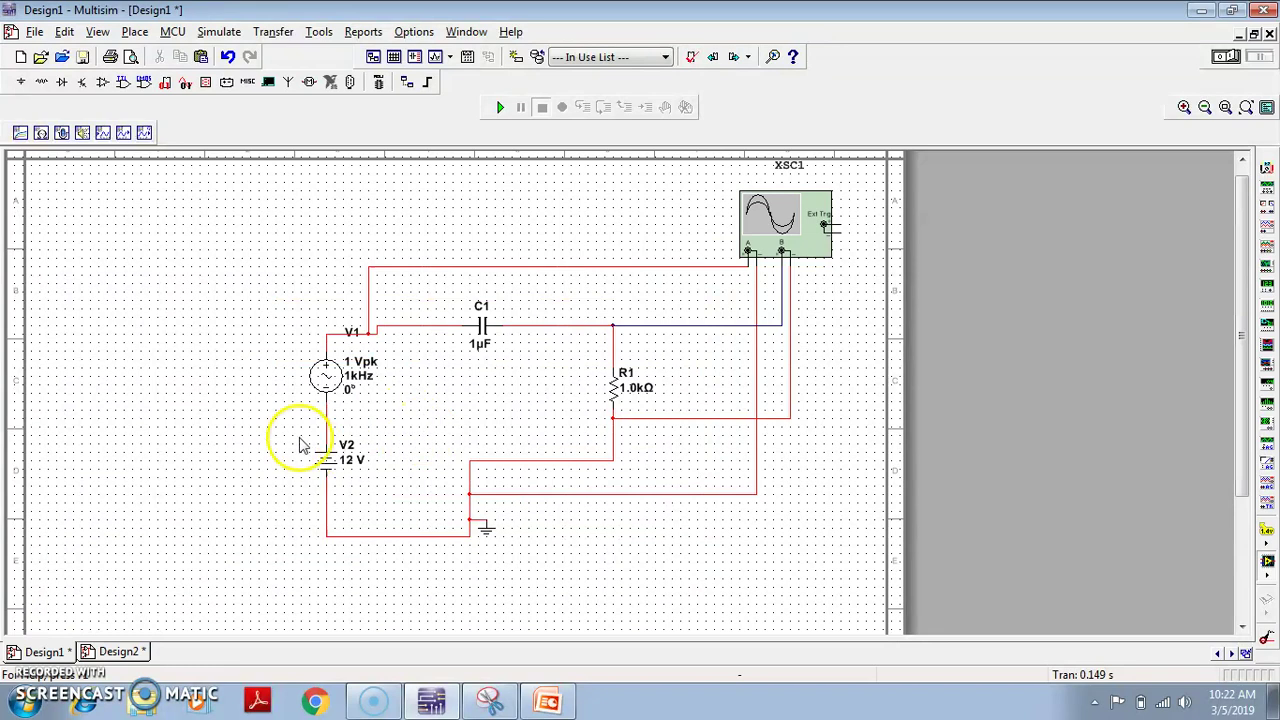
left_click_drag(253, 328, 446, 420)
left_click(189, 314)
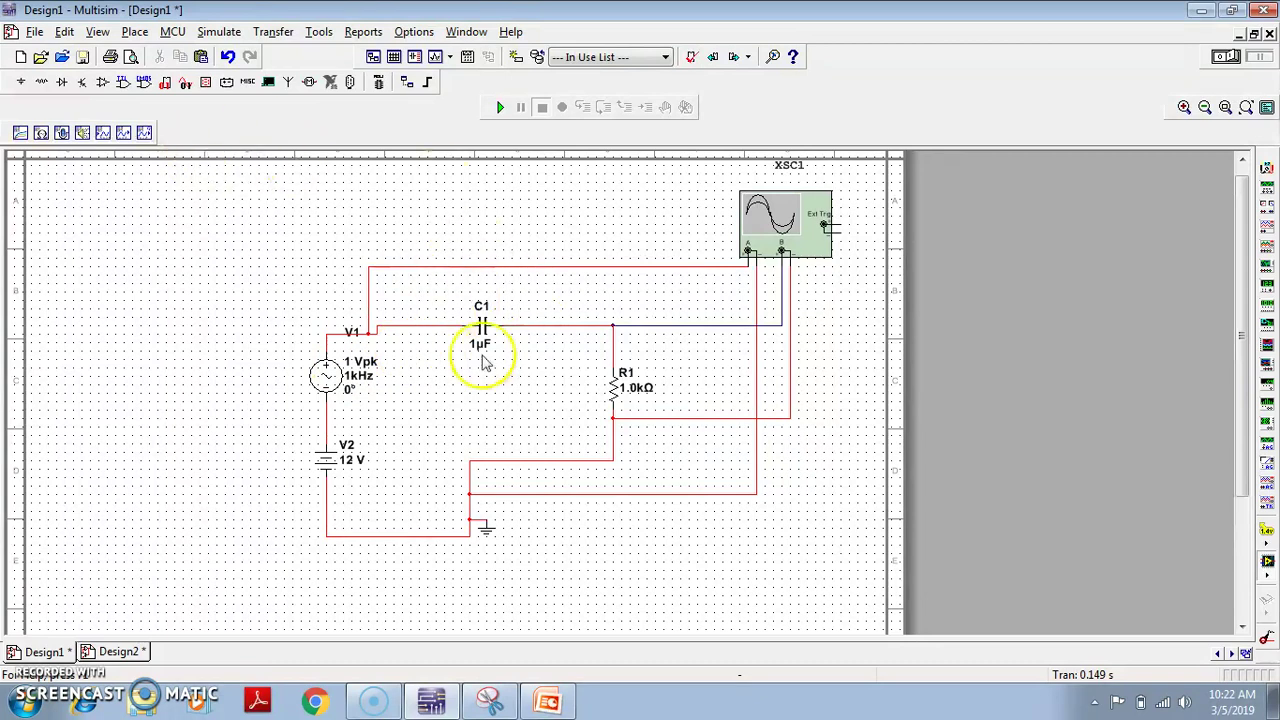
Step: Simulate Design1 and view XSC1 with both channels DC-coupled
left_click(500, 112)
double_click(773, 229)
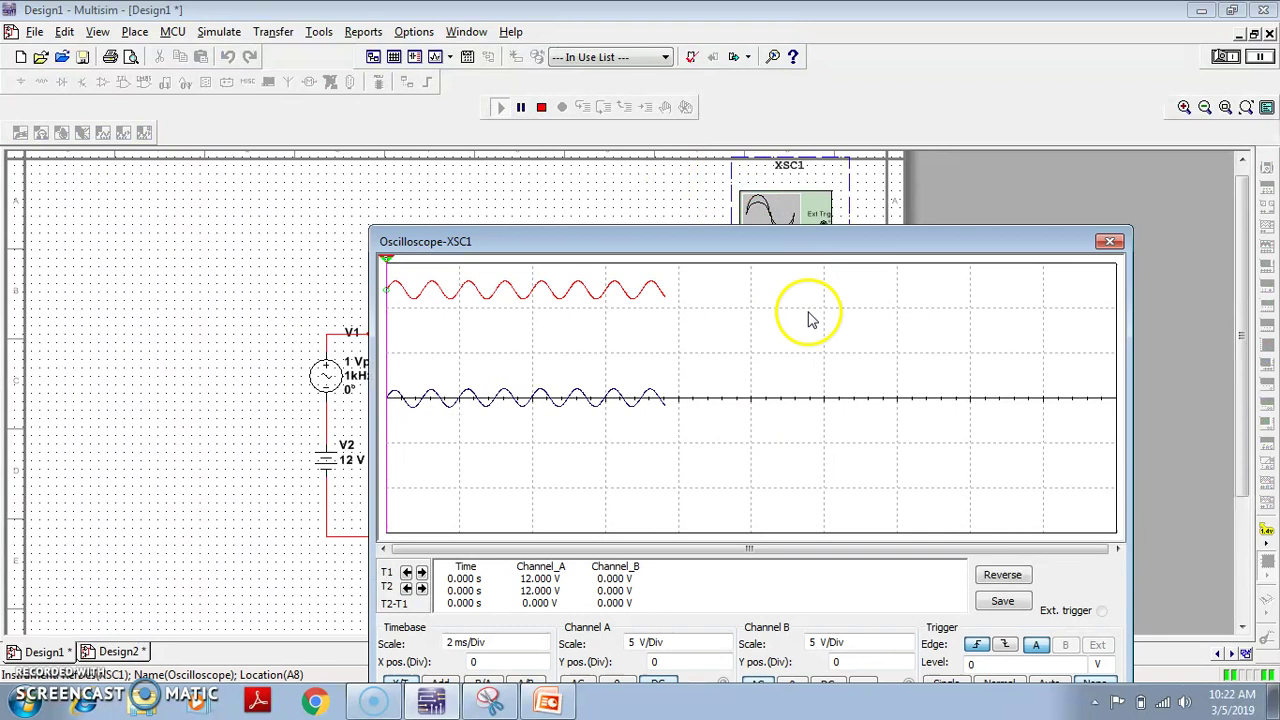
left_click_drag(827, 323, 842, 112)
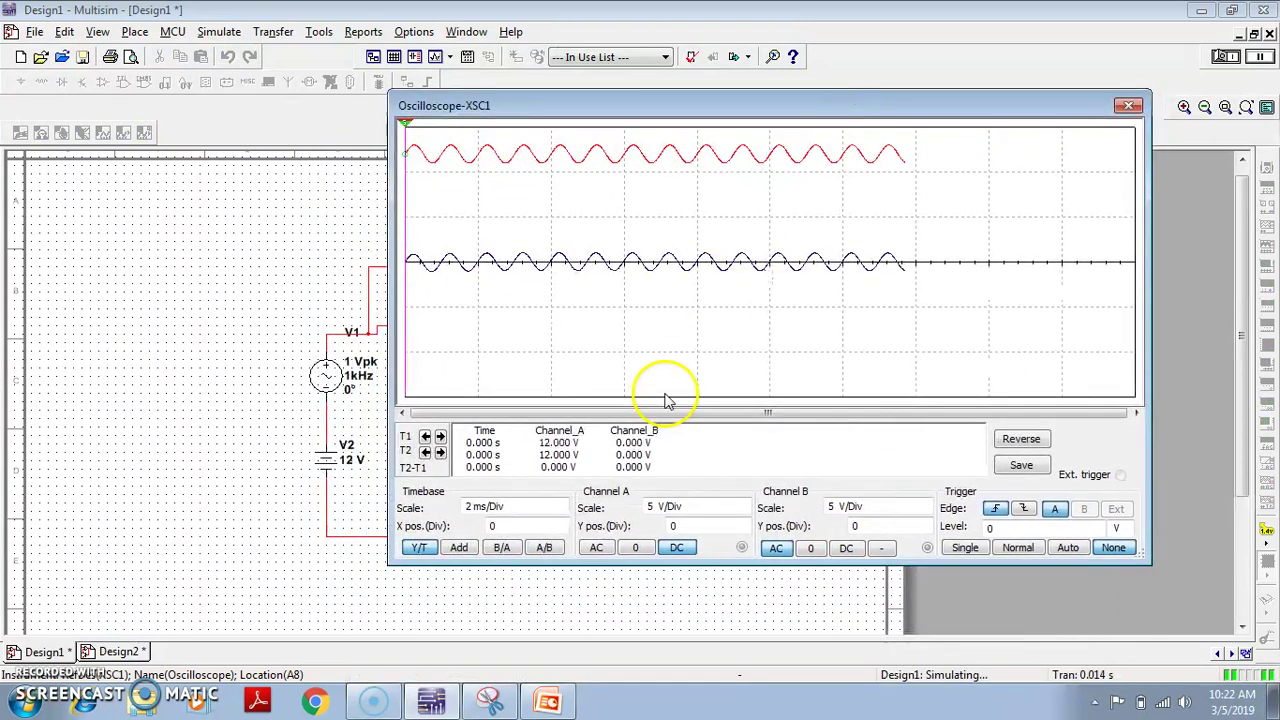
left_click(606, 548)
left_click(677, 549)
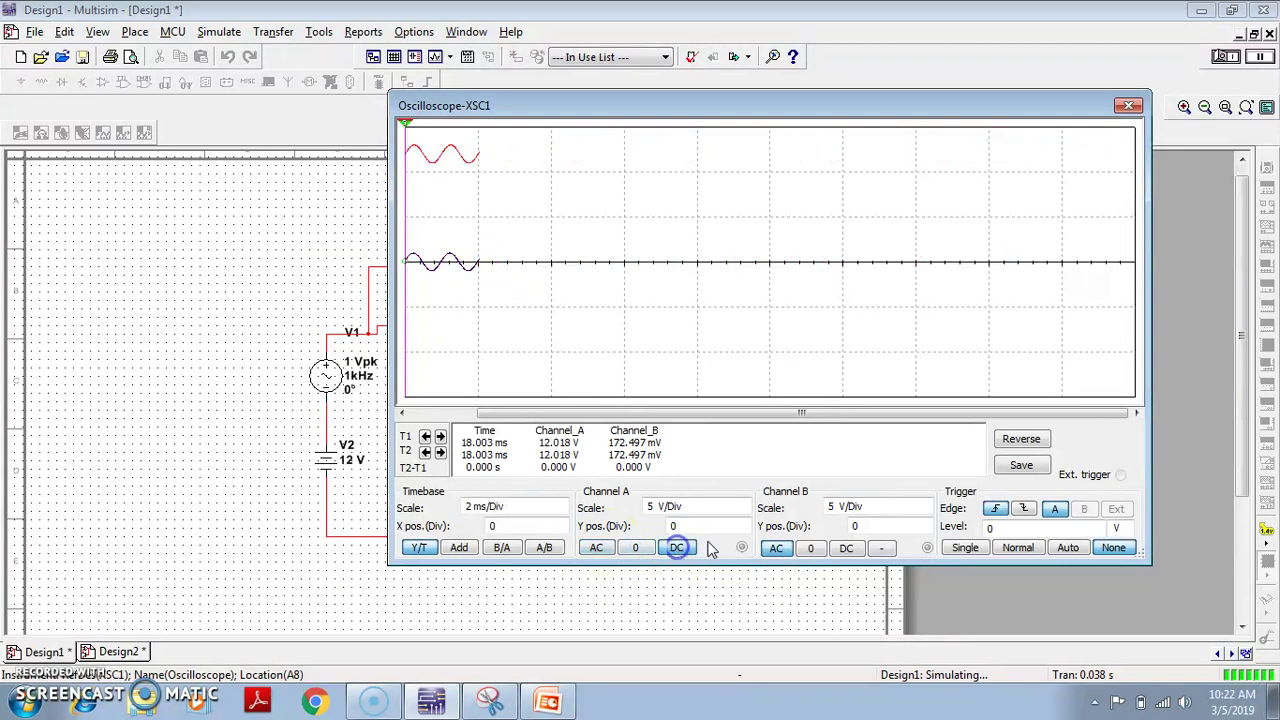
left_click(850, 548)
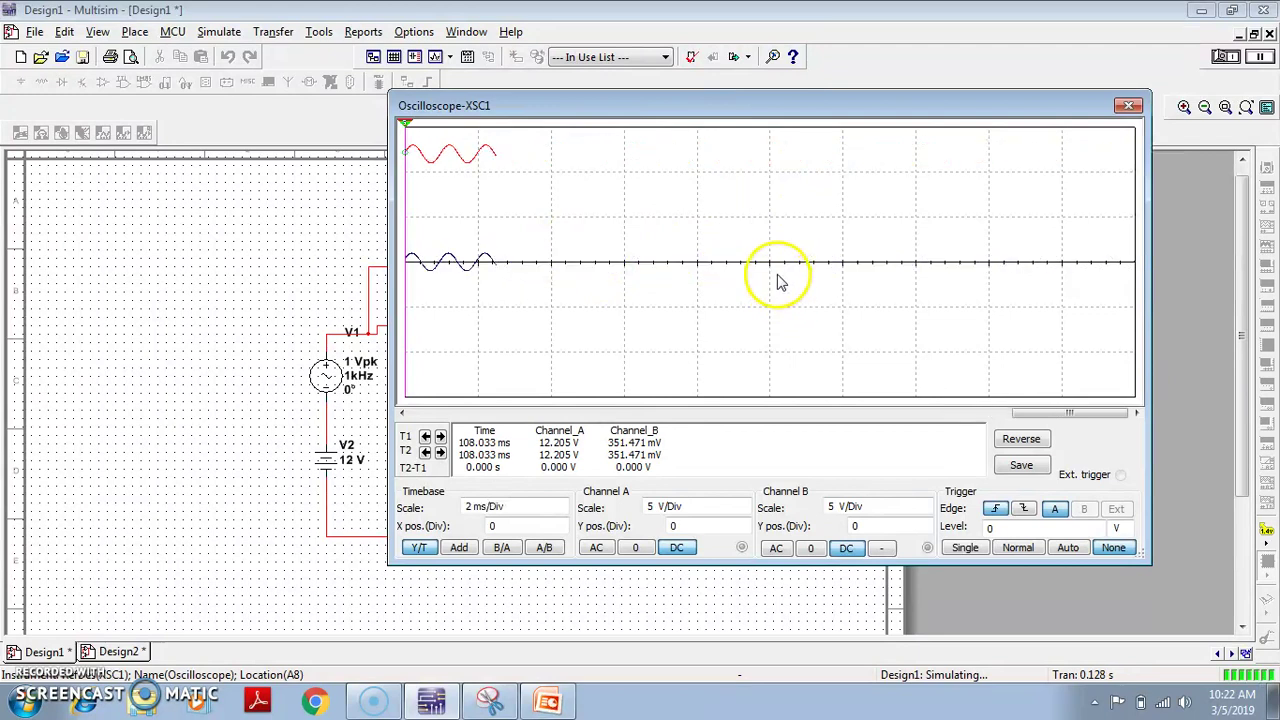
left_click_drag(703, 112, 593, 182)
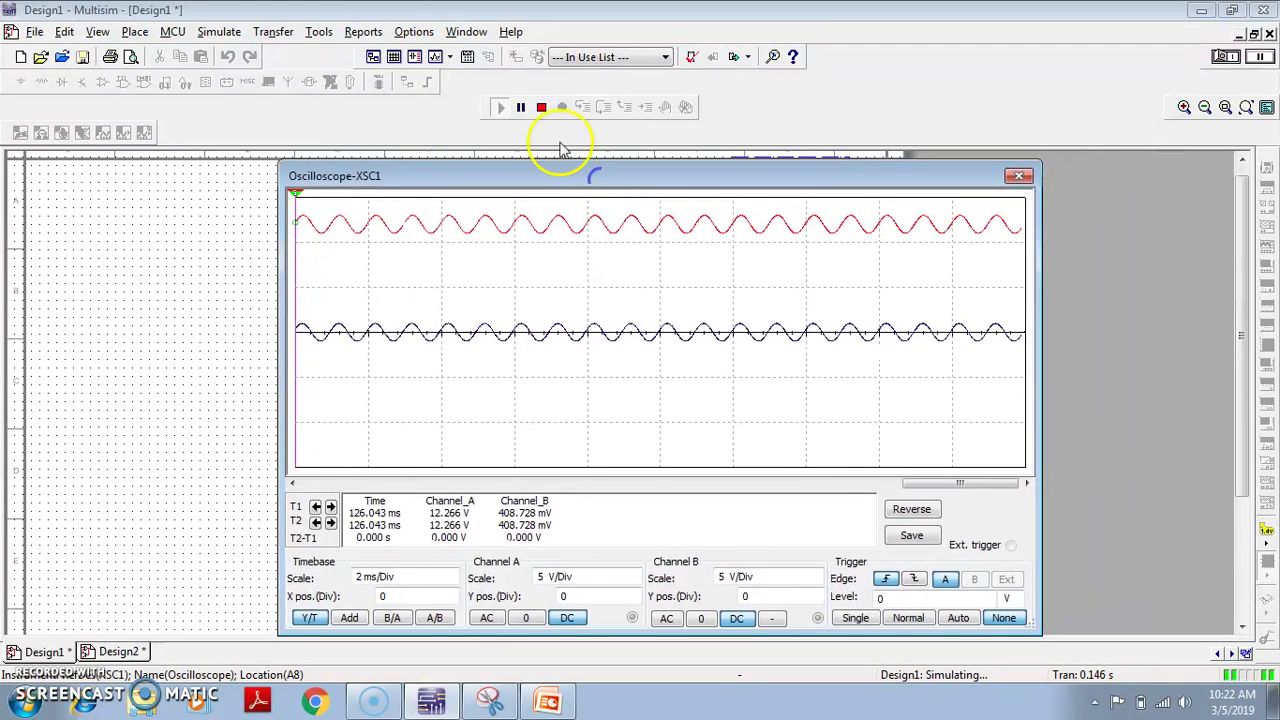
Step: Stop the simulation and place the second time cursor at 67.759 ms
left_click(541, 107)
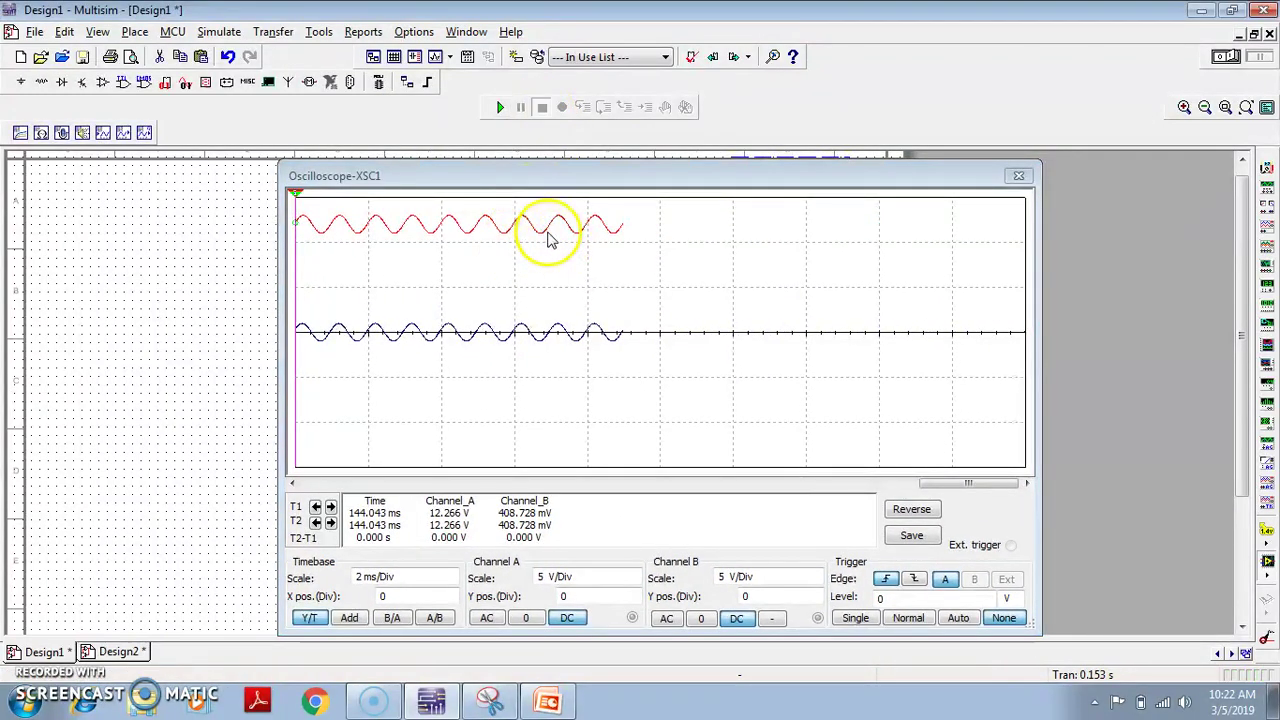
left_click_drag(931, 486, 623, 486)
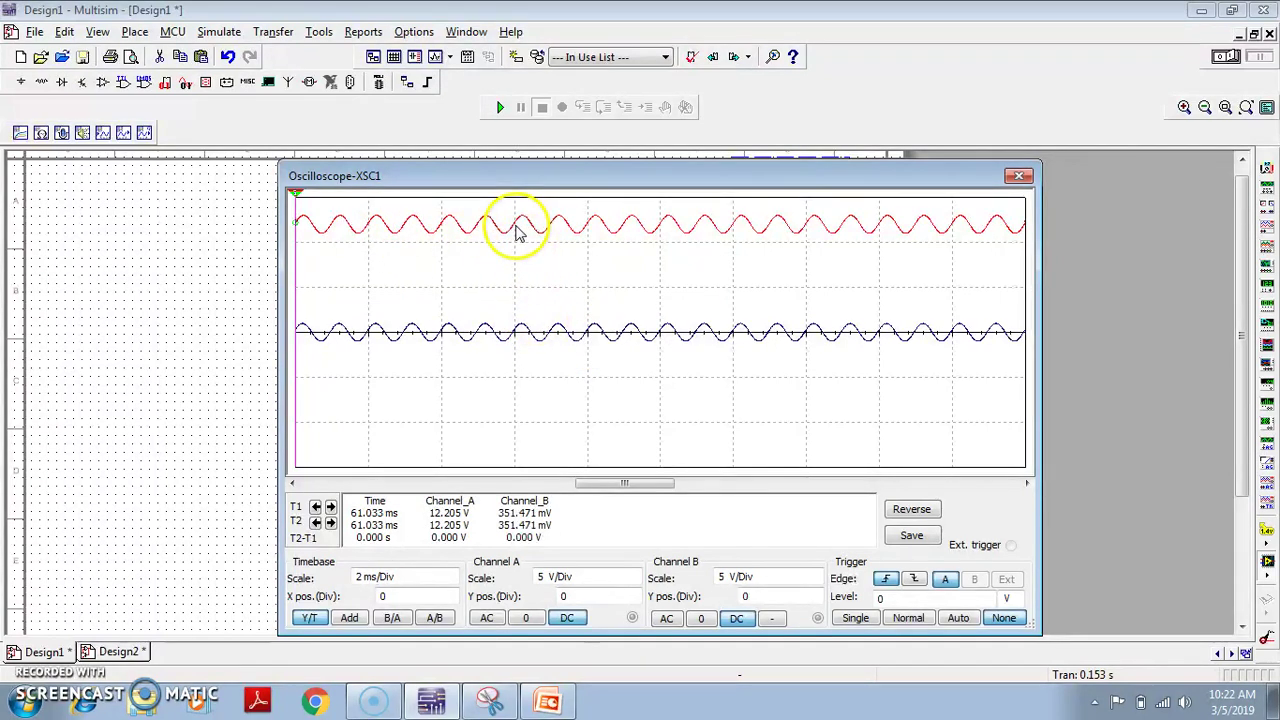
left_click_drag(298, 212, 541, 216)
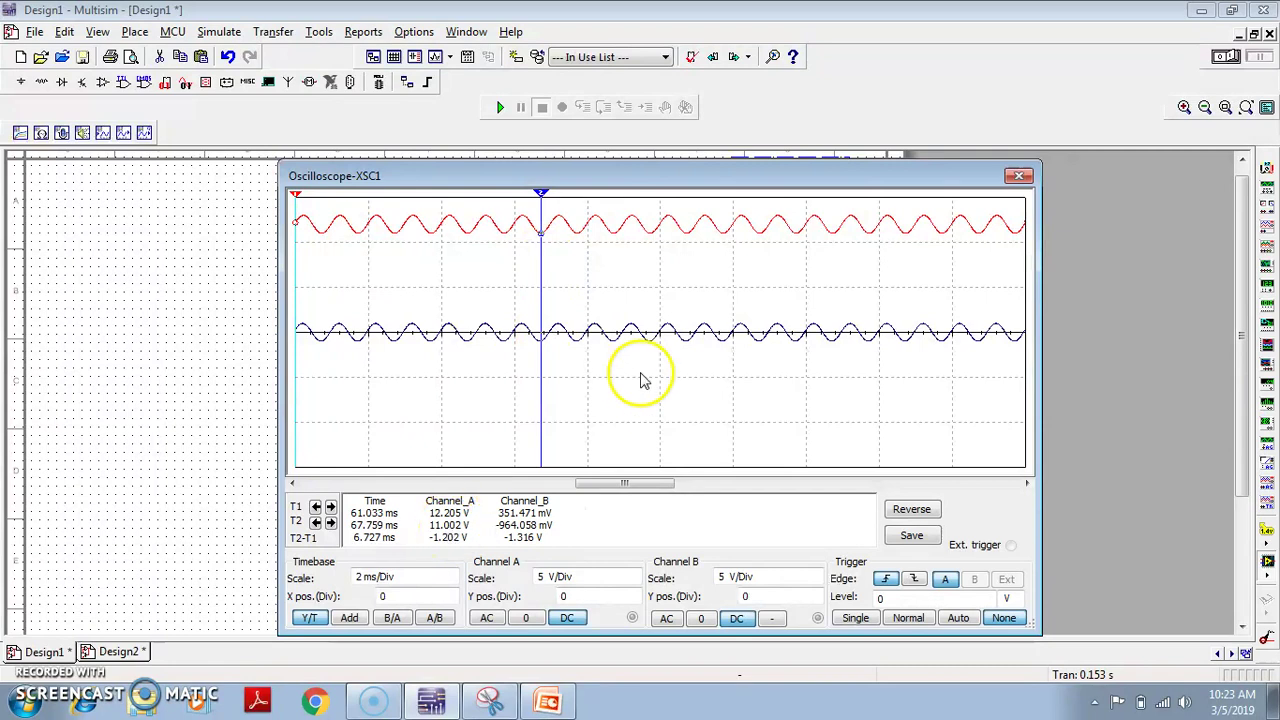
Step: Nudge the second cursor right to 68.247 ms
left_click(540, 213)
left_click_drag(540, 215, 560, 221)
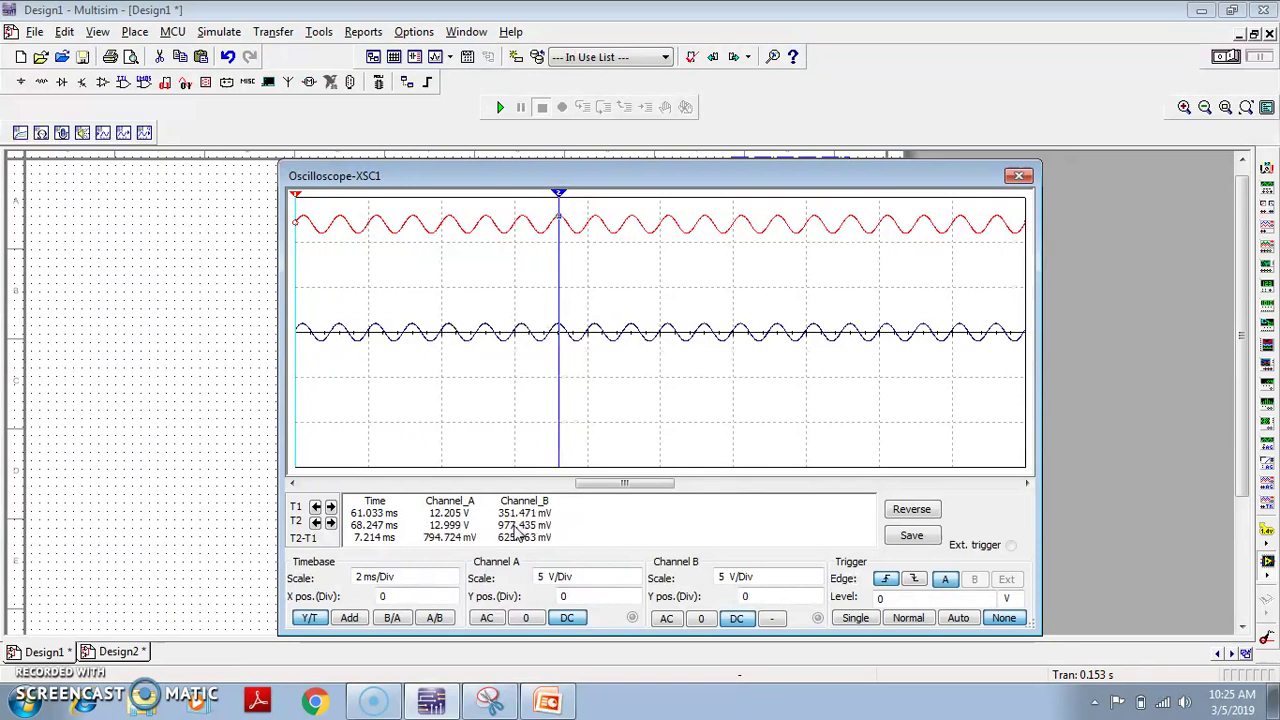
left_click(1018, 176)
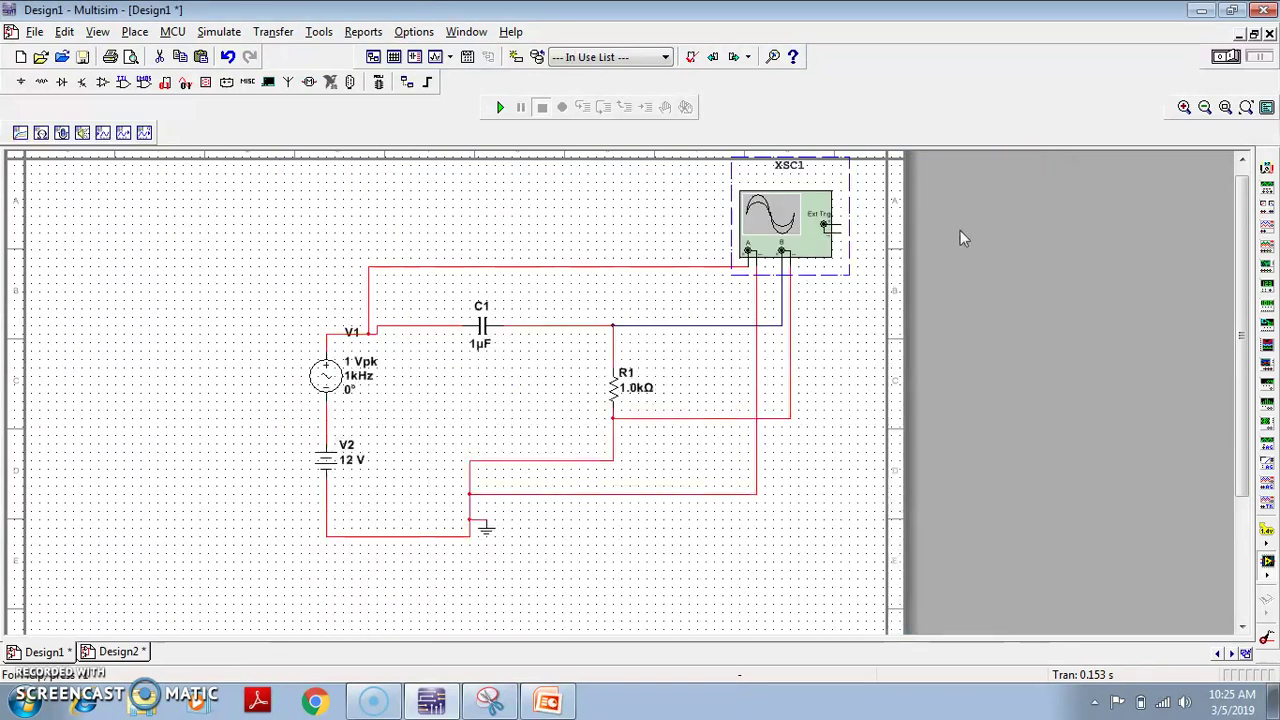
left_click(856, 362)
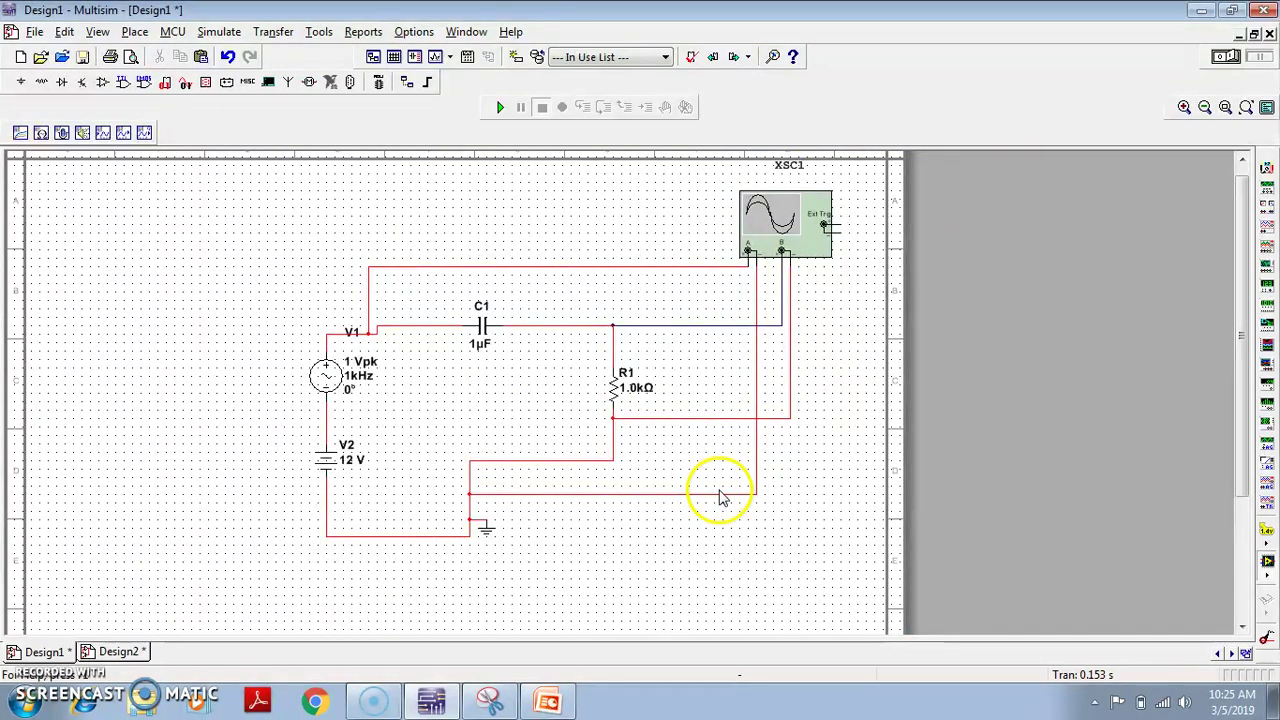
left_click_drag(418, 294, 566, 382)
left_click(510, 408)
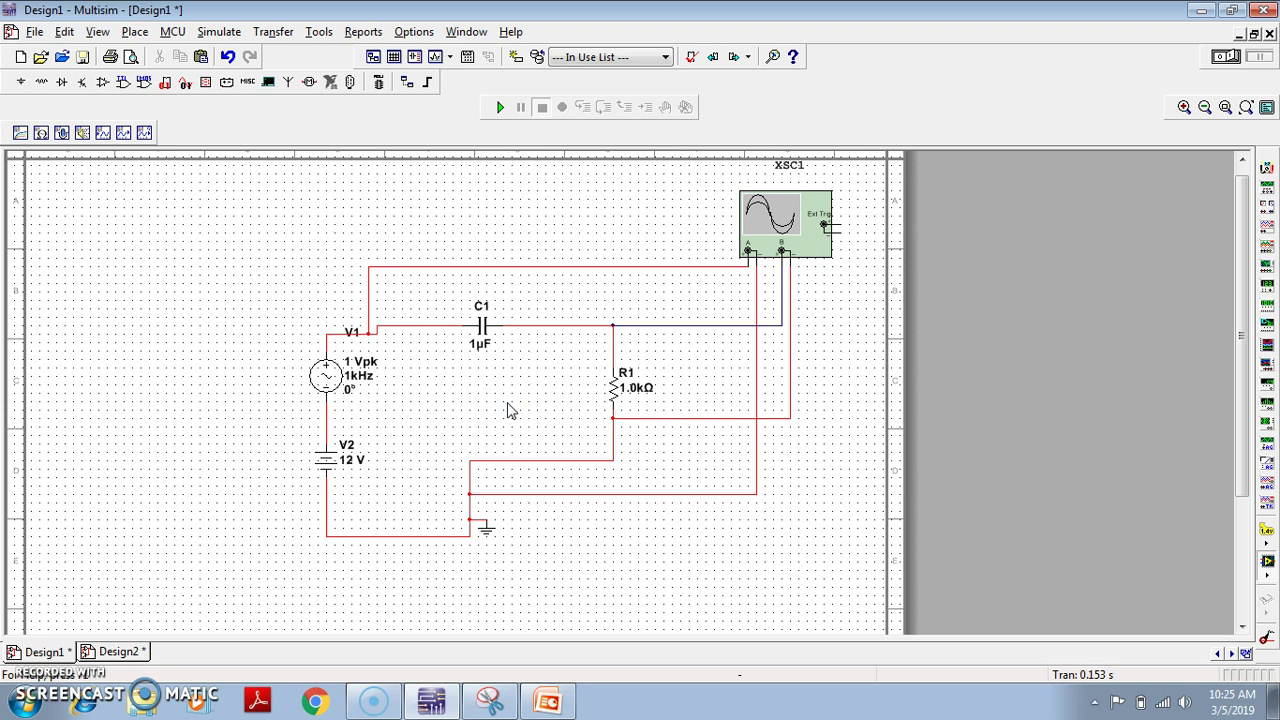
Step: Delete V1, V2 and oscilloscope XSC1 with their wires, then select the remaining circuit
left_click_drag(204, 219, 450, 550)
key("Delete")
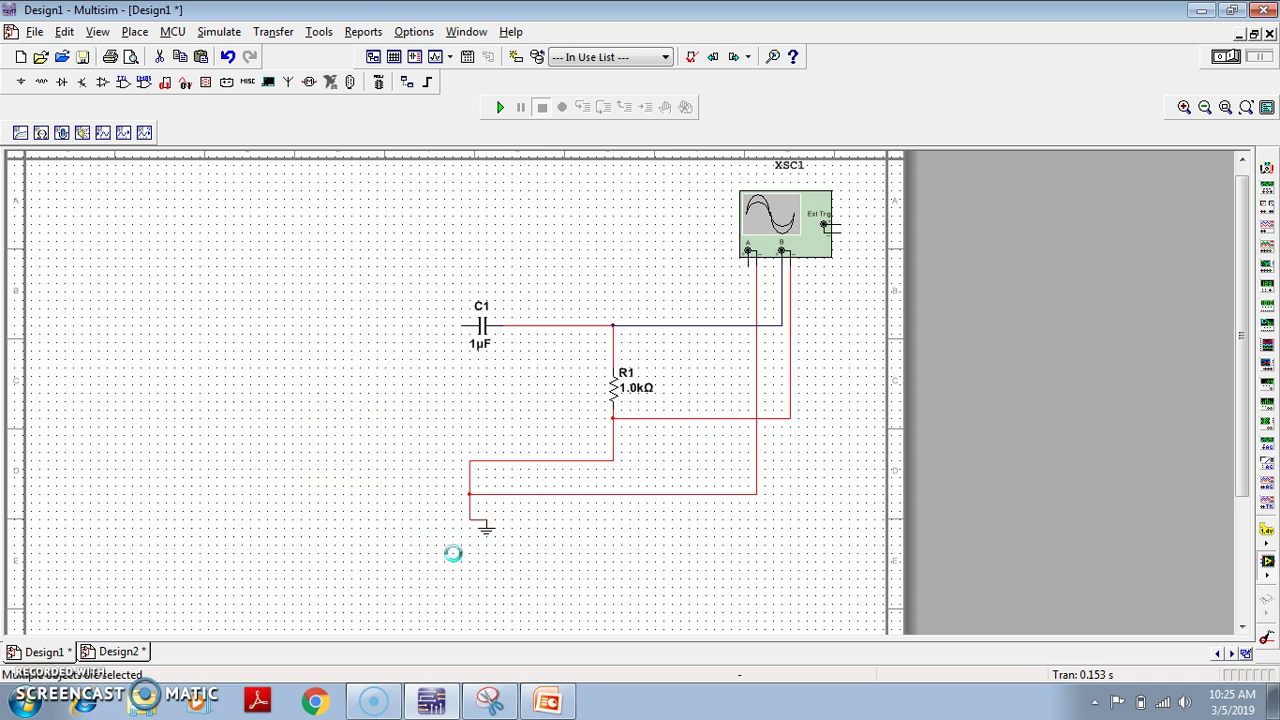
left_click_drag(660, 191, 869, 511)
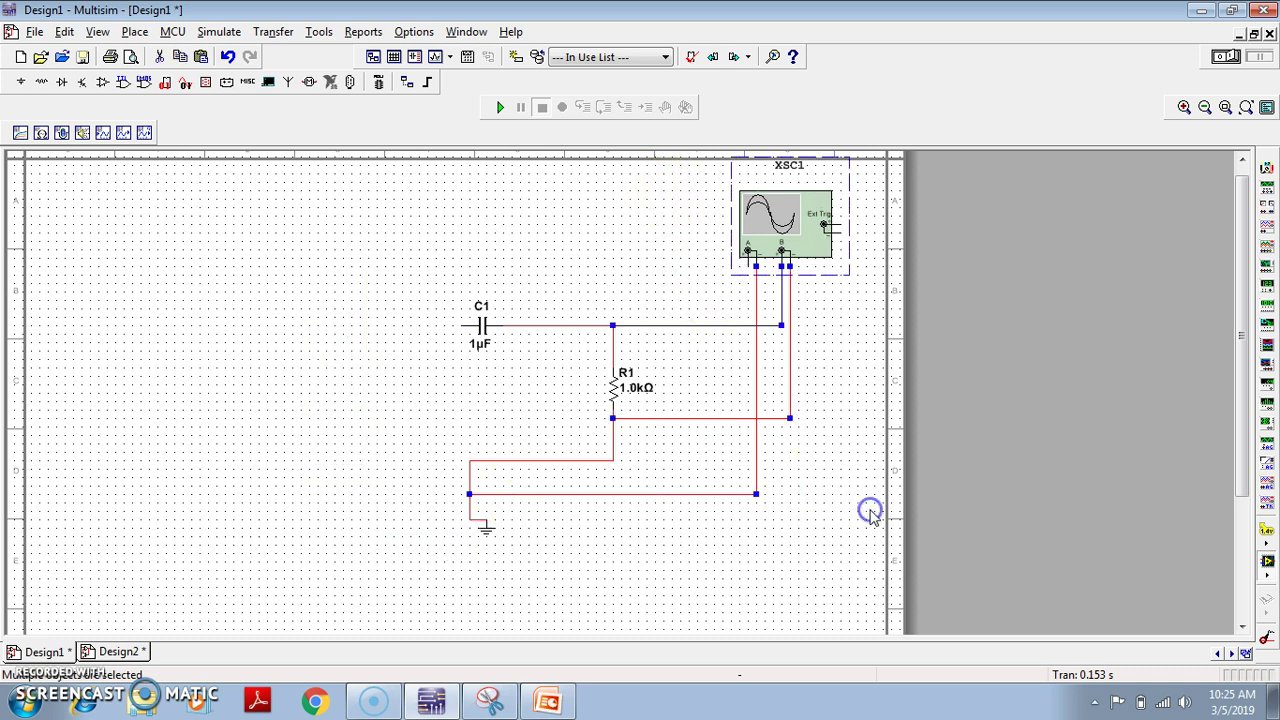
key("Delete")
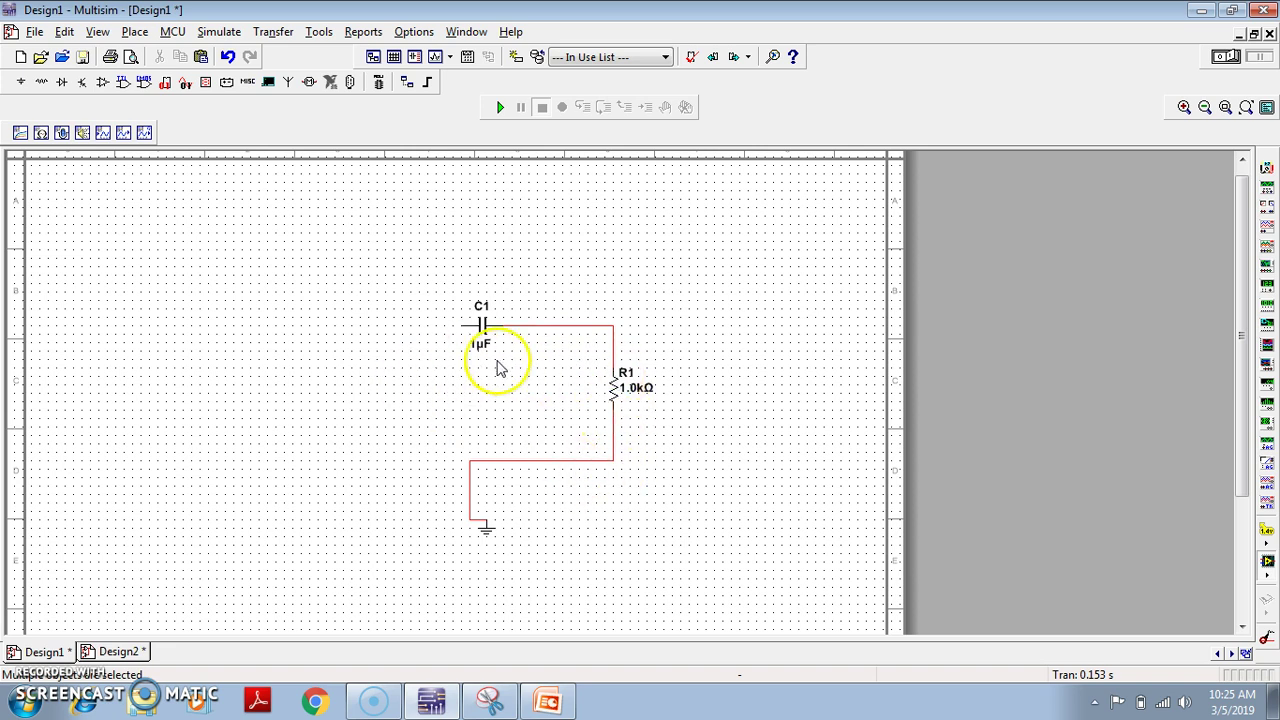
left_click_drag(392, 256, 694, 601)
left_click(629, 535)
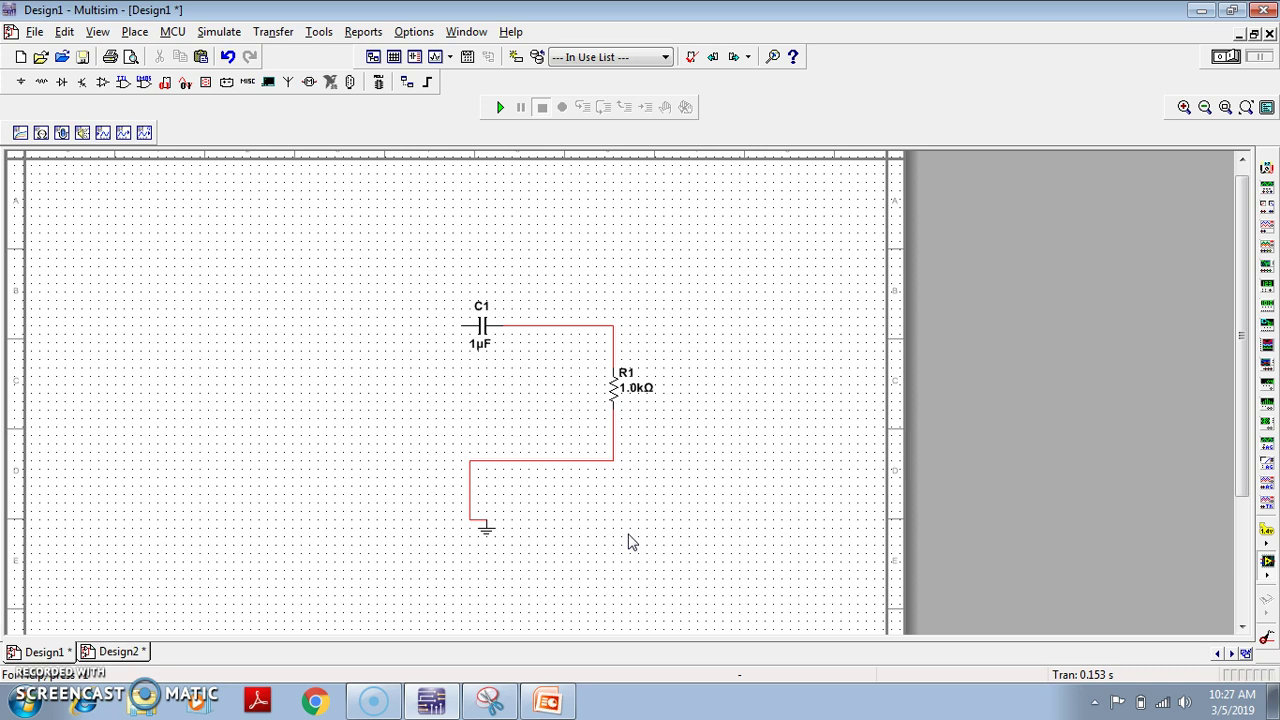
left_click(376, 284)
left_click_drag(376, 284, 683, 411)
left_click(685, 414)
scroll(685, 414, "up", 5)
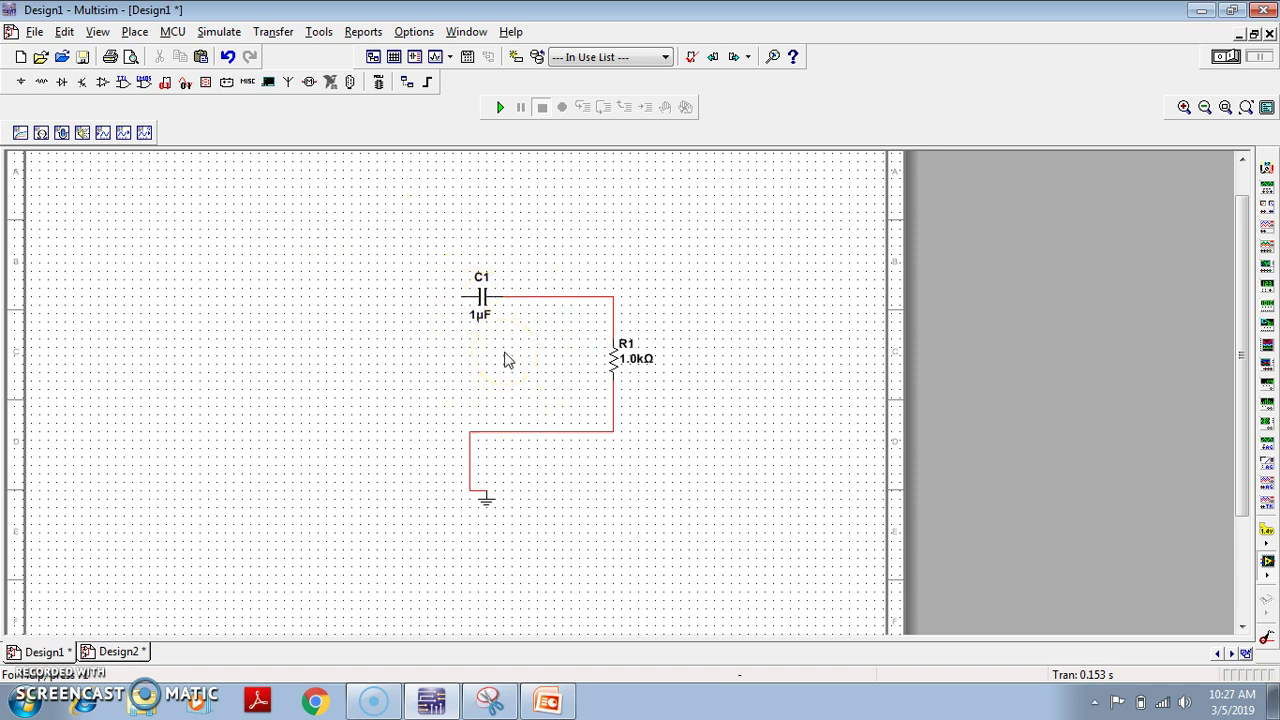
Step: Check by selection that only C1 1µF, R1 1.0kΩ and ground remain wired
left_click_drag(399, 201, 727, 566)
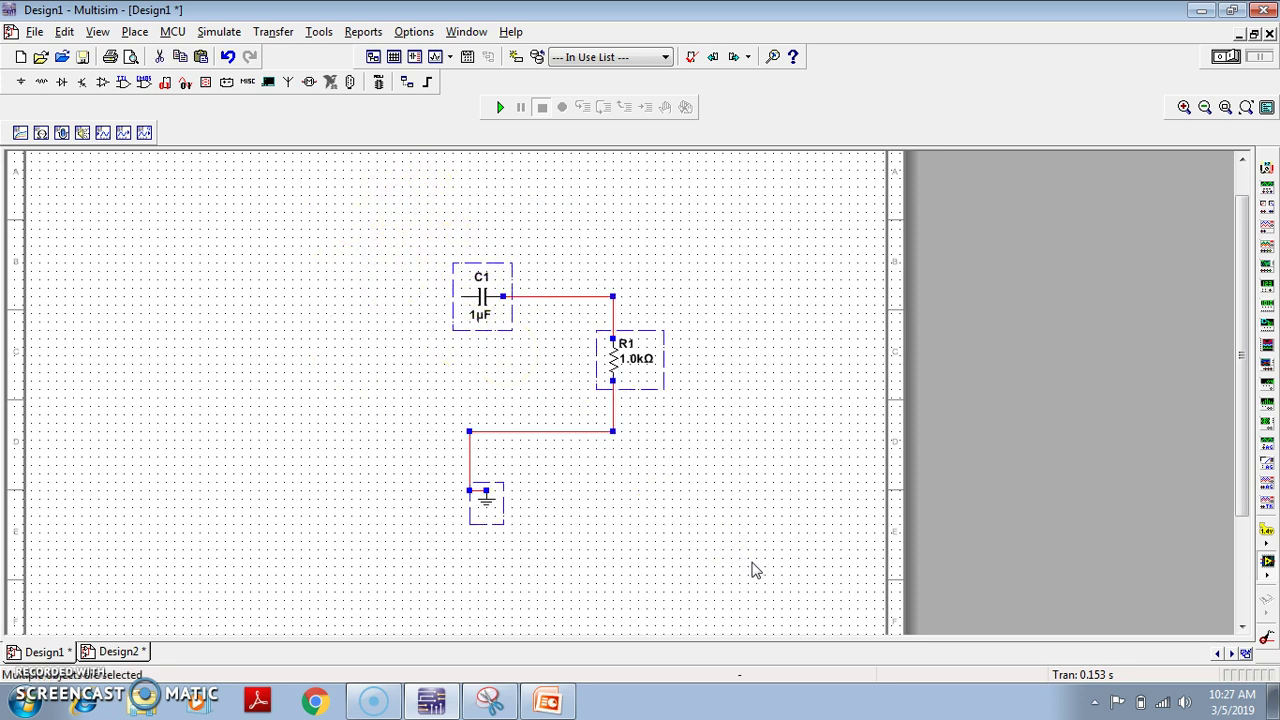
left_click(755, 570)
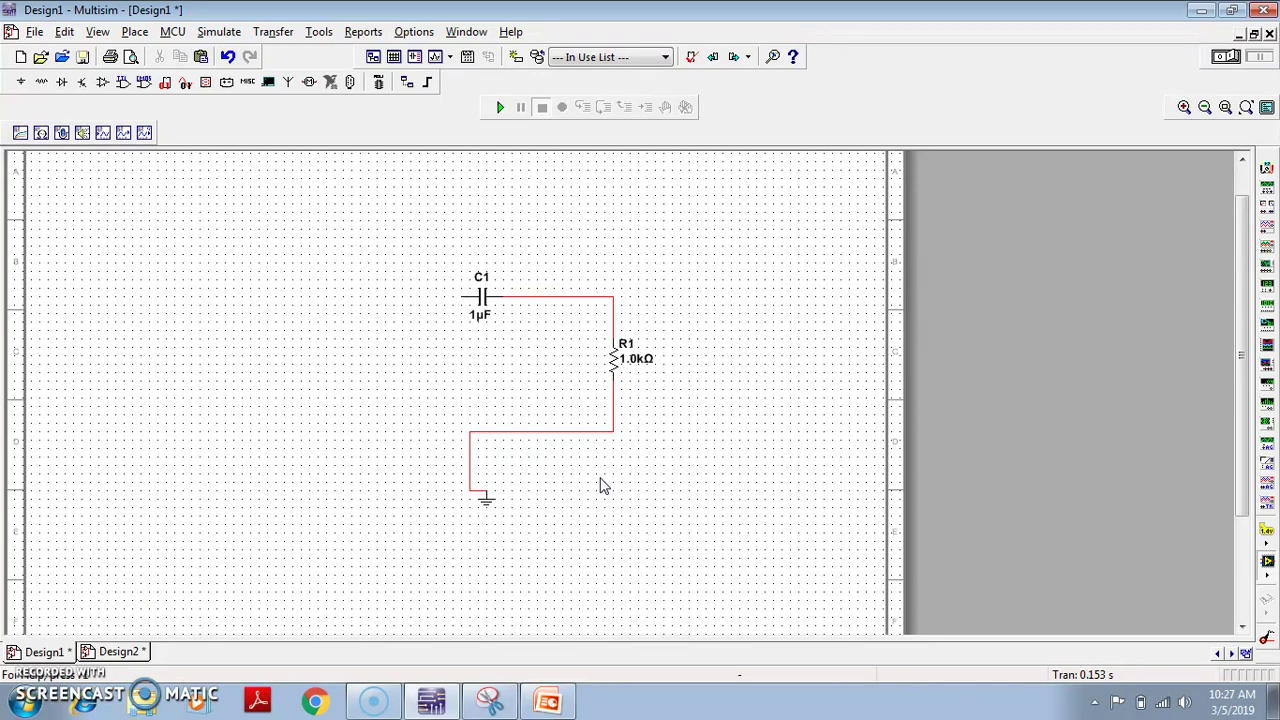
left_click_drag(398, 232, 724, 570)
left_click(721, 571)
left_click_drag(414, 262, 560, 390)
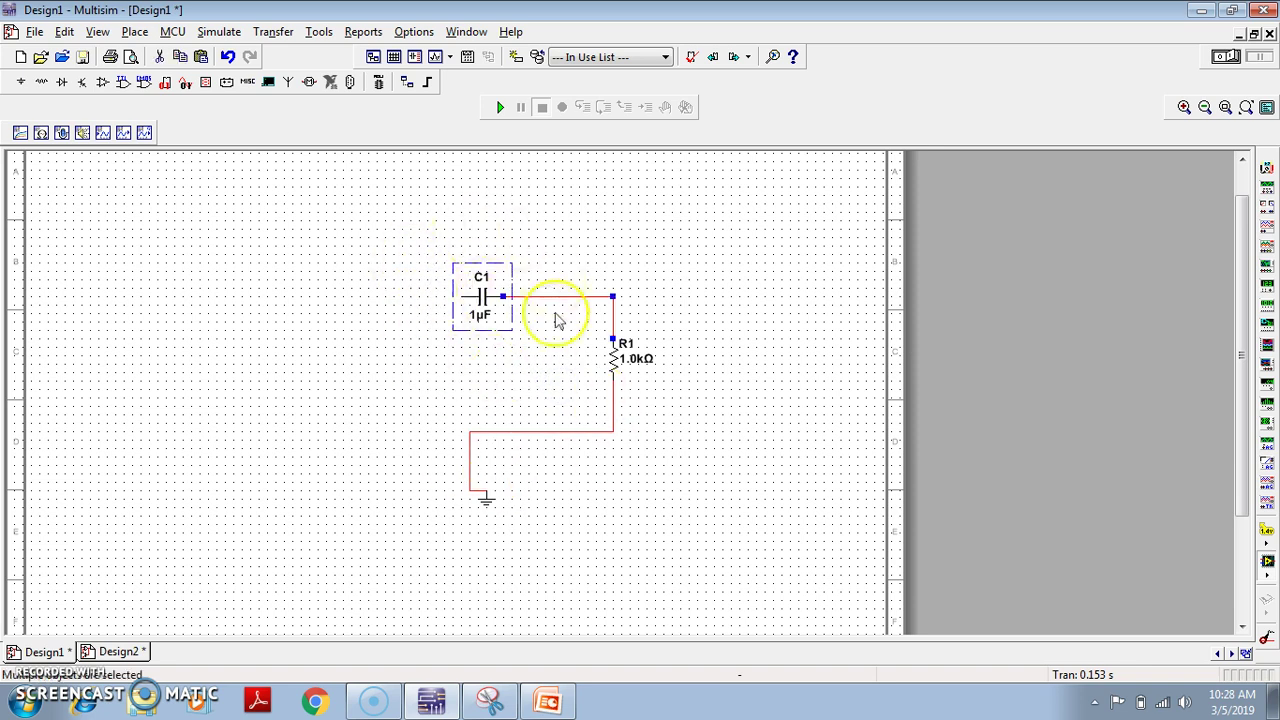
left_click(520, 384)
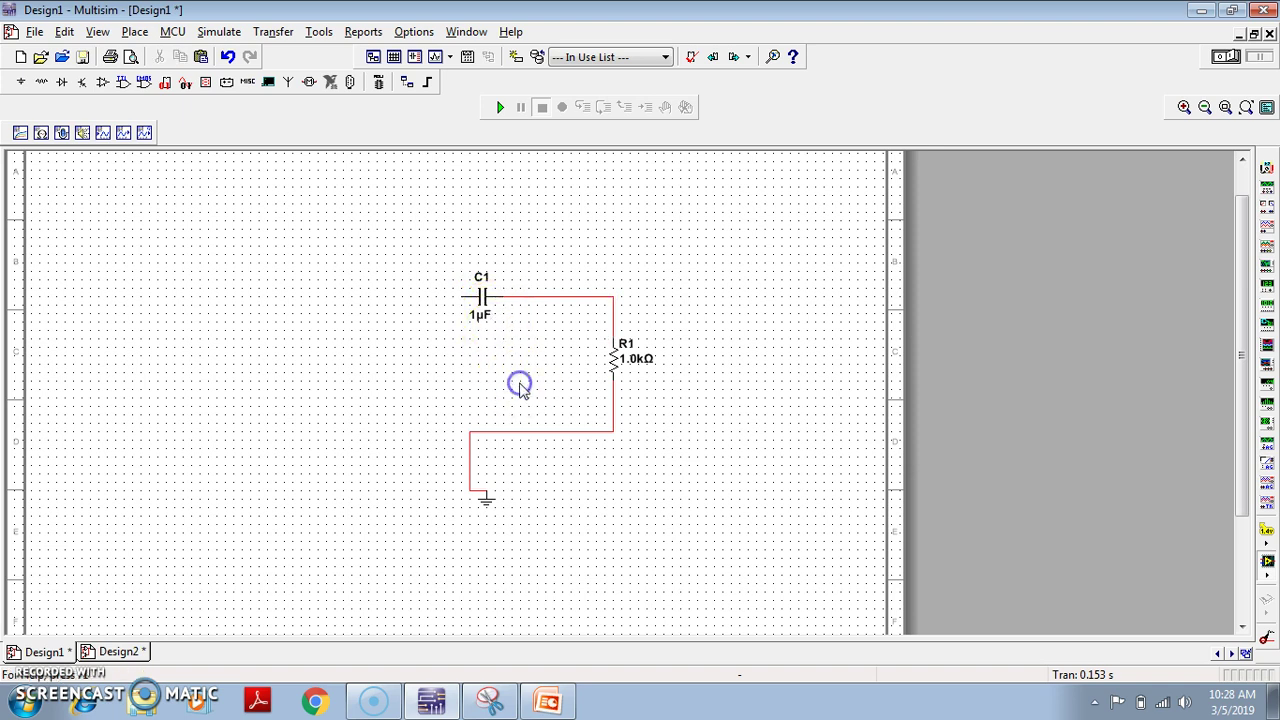